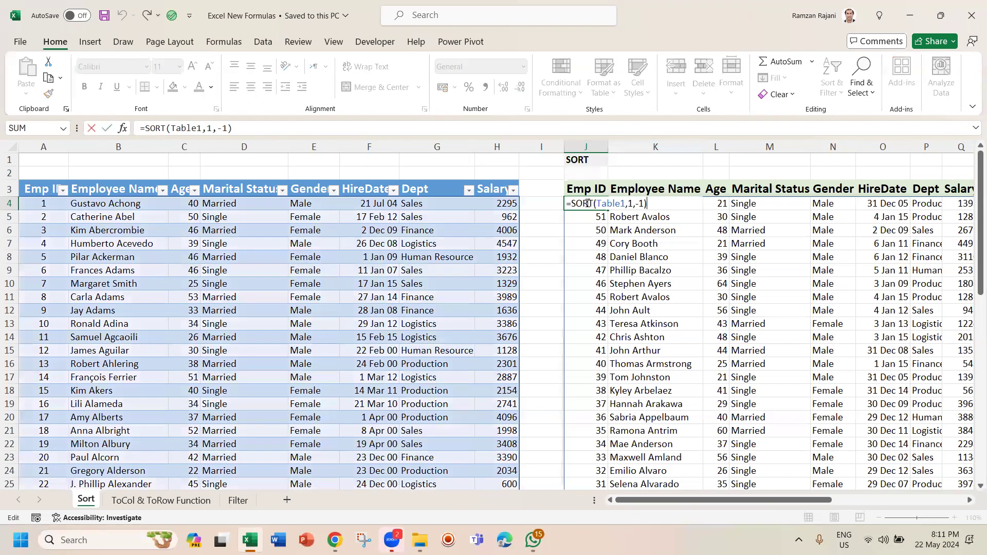
# Step: Review the arguments of the existing SORT formula in cell J4, leaving the formula as it is
pyautogui.press('Escape')
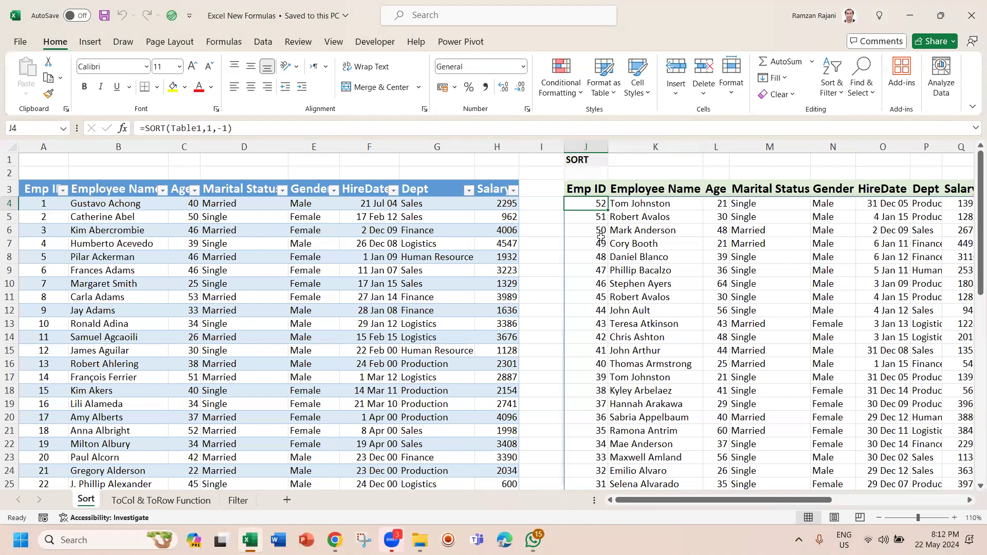
pyautogui.doubleClick(592, 203)
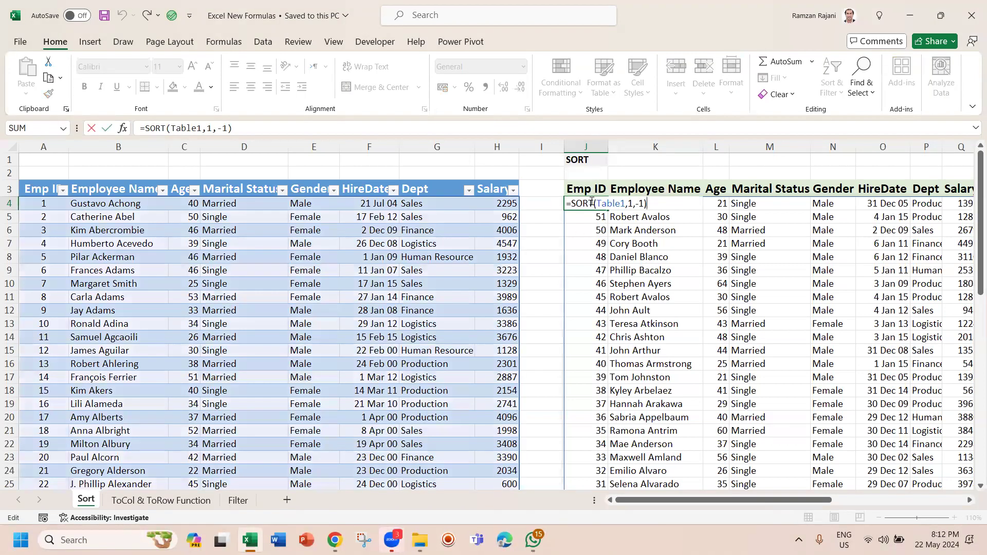
pyautogui.click(612, 203)
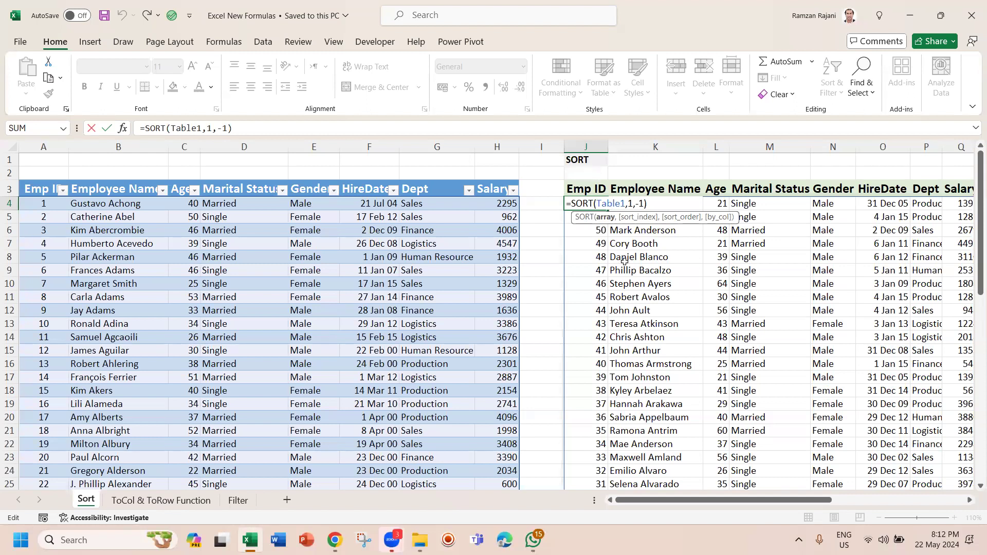
pyautogui.hotkey('ctrl', 'Return')
# Step: Hide columns J through Q, which hold the SORT results
pyautogui.press('Right')
pyautogui.press('Right')
pyautogui.press('Right')
pyautogui.press('Right')
pyautogui.press('Right')
pyautogui.press('Right')
pyautogui.press('Right')
pyautogui.press('Right')
pyautogui.press('Right')
pyautogui.press('Right')
pyautogui.press('Right')
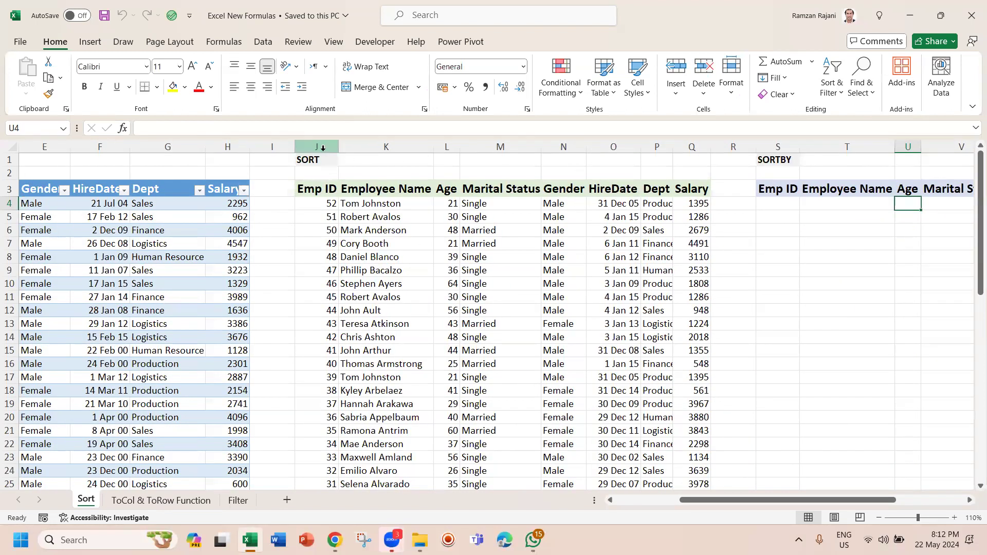
pyautogui.moveTo(323, 148); pyautogui.dragTo(693, 169)
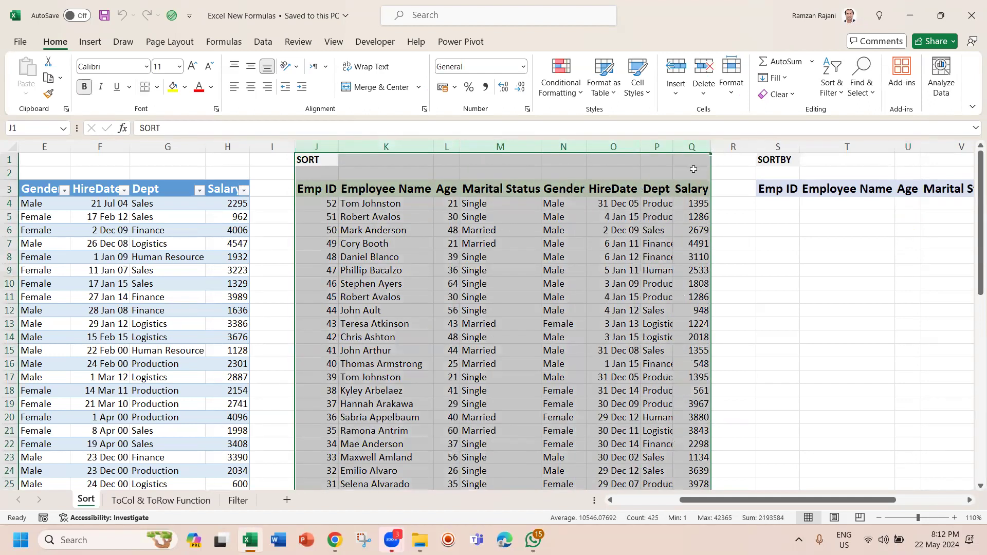
pyautogui.rightClick(575, 148)
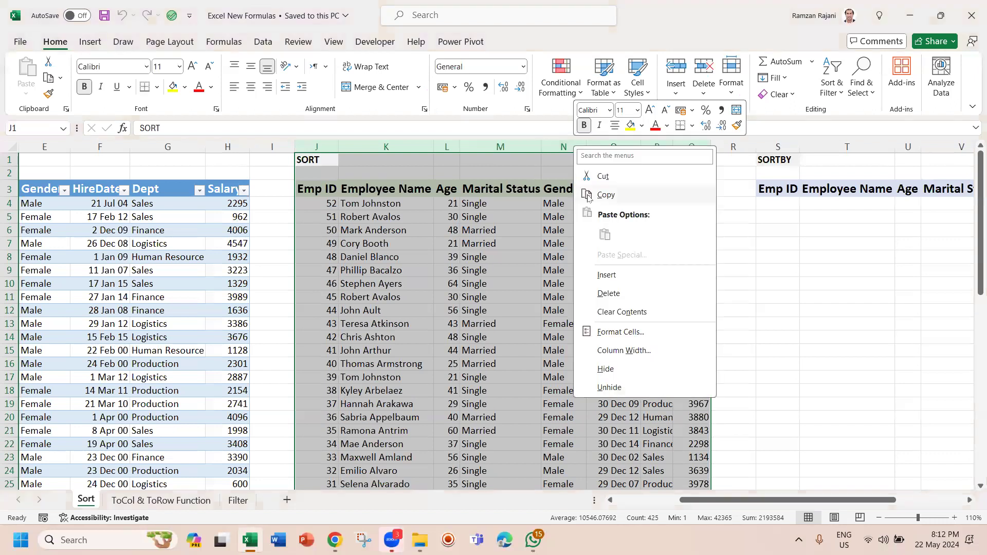
pyautogui.click(628, 369)
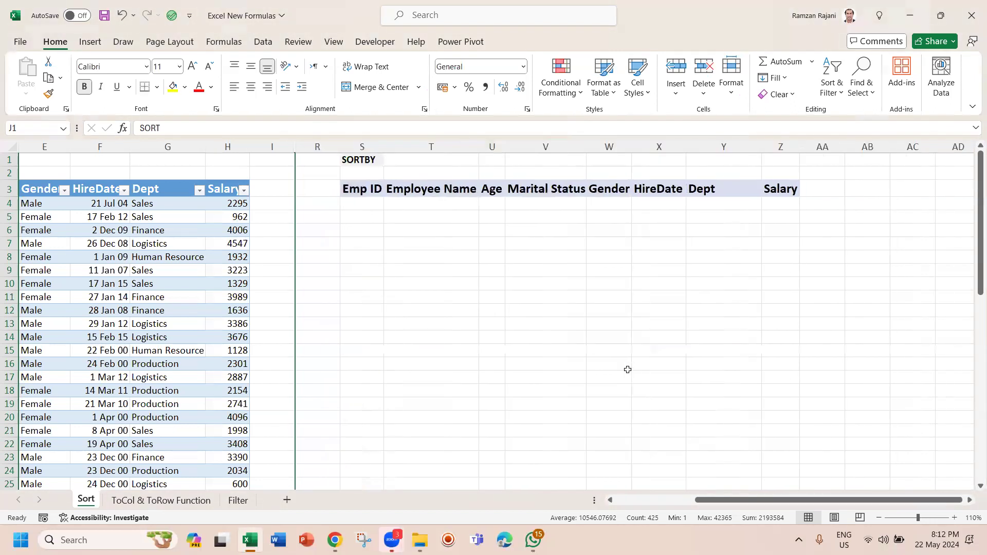
# Step: Hide the empty column R in front of the SORTBY section
pyautogui.hotkey('ctrl', 'Home')
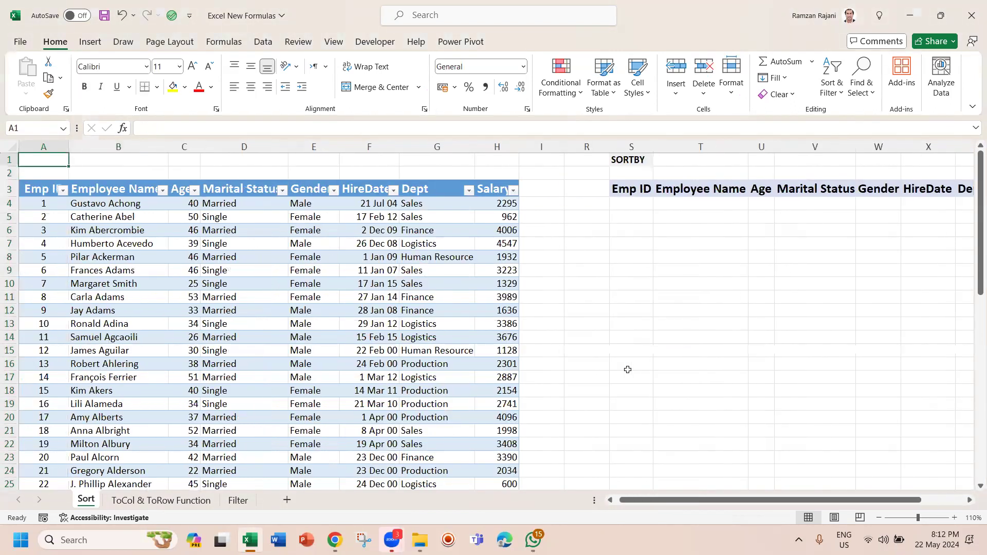
pyautogui.click(588, 145)
pyautogui.hotkey('ctrl', '-')
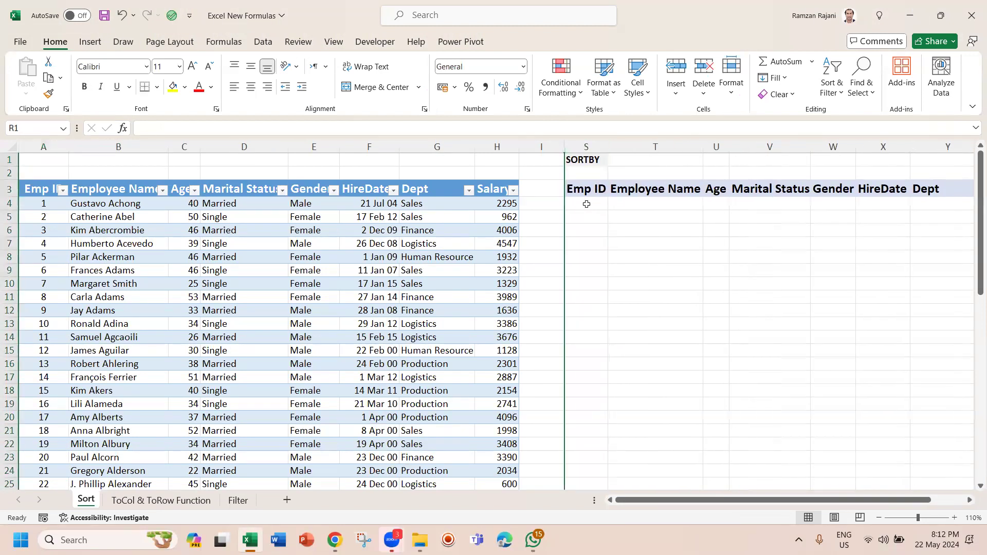
pyautogui.click(587, 204)
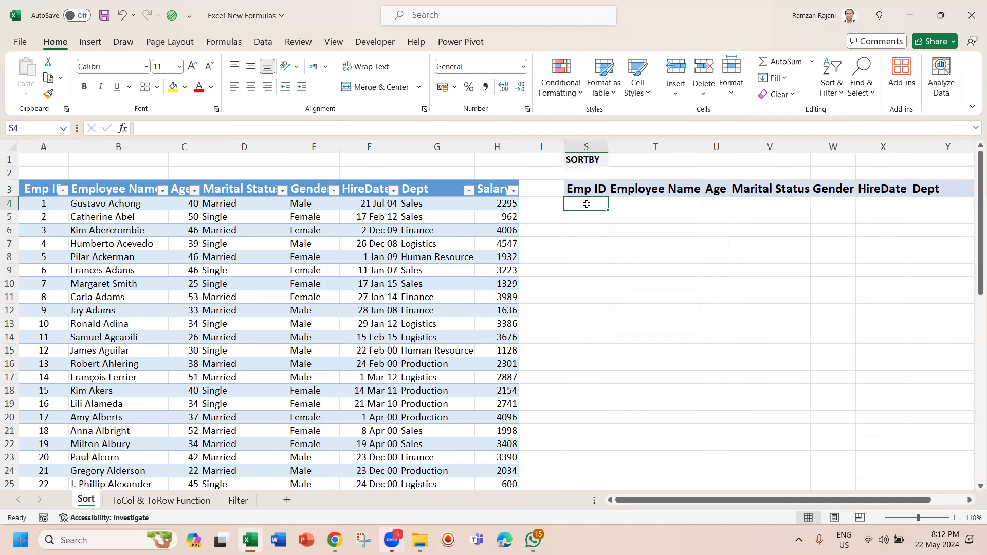
pyautogui.write('=so')
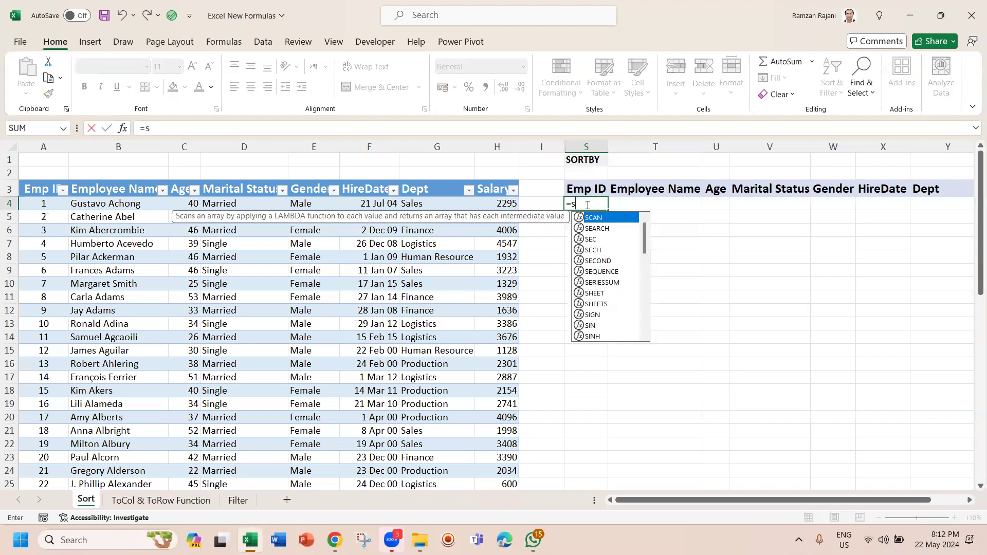
pyautogui.press('Down')
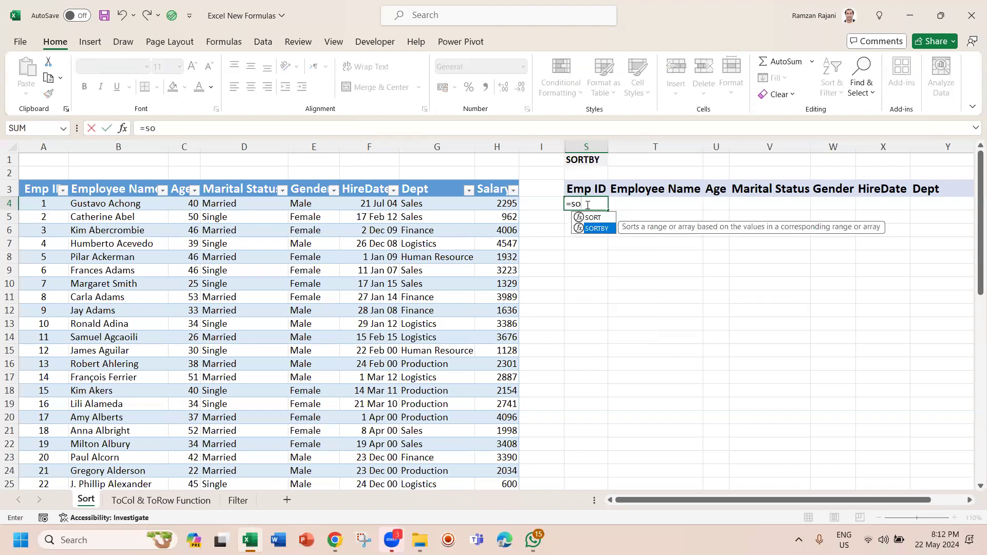
pyautogui.press('Tab')
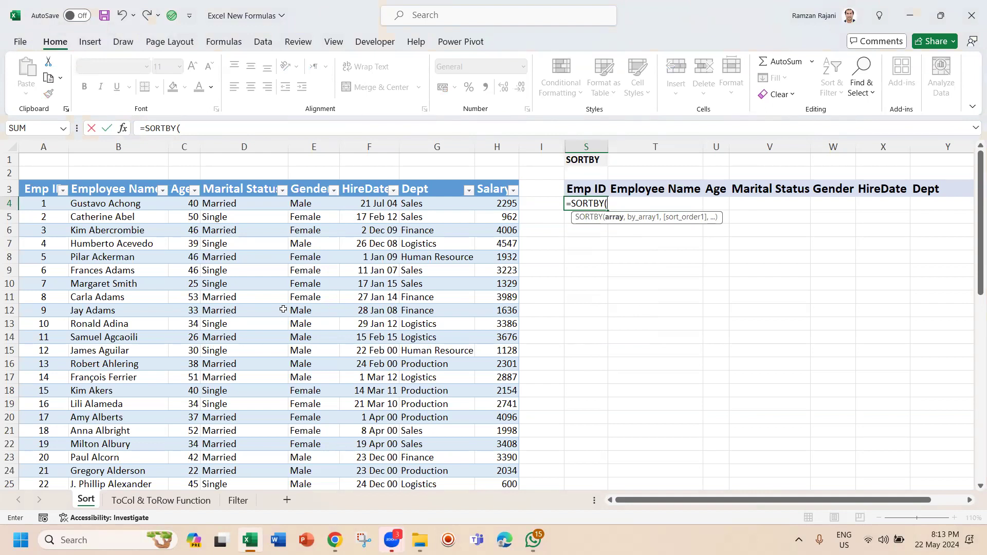
pyautogui.press('Escape')
# Step: Check the employee table's name and start a SORTBY formula in cell S4 with Table1 as the array
pyautogui.click(304, 266)
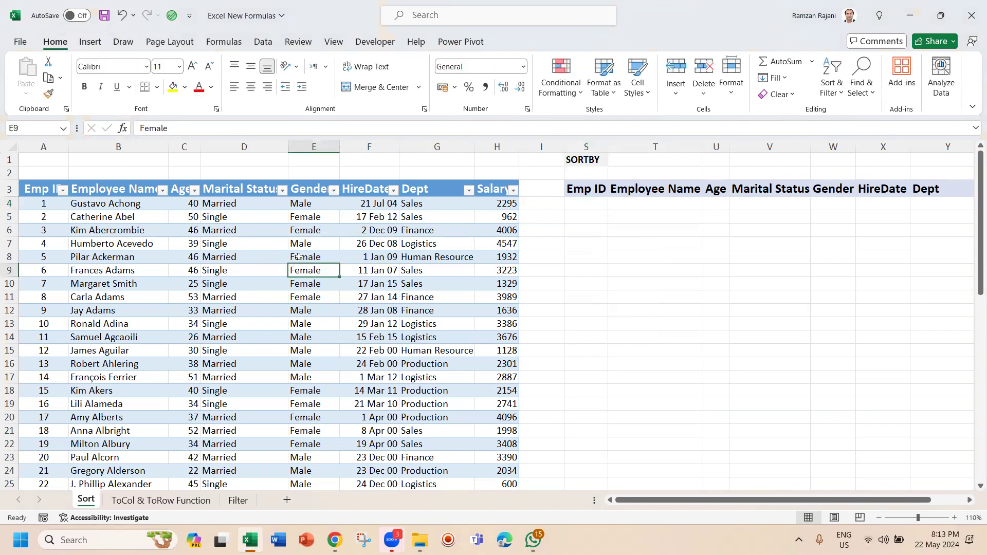
pyautogui.click(502, 46)
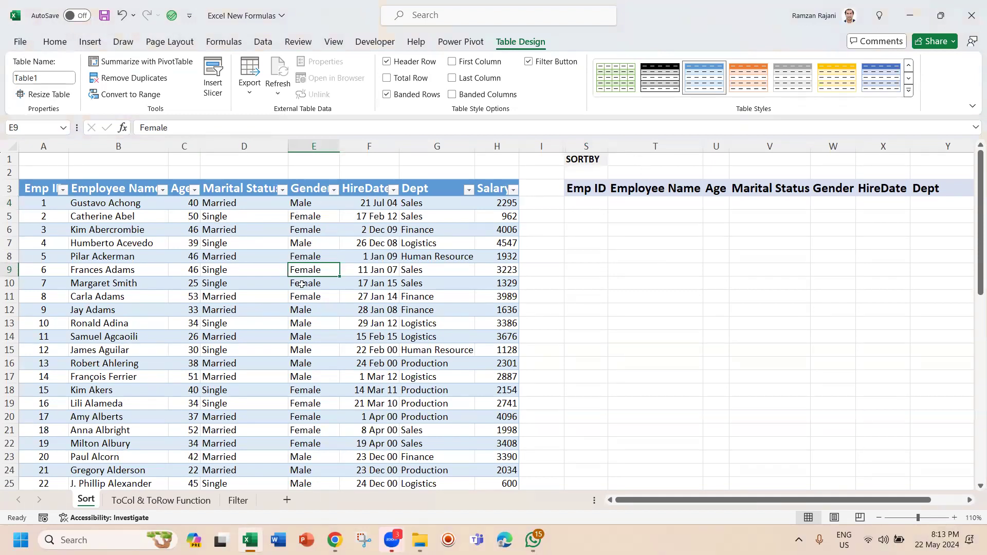
pyautogui.click(590, 204)
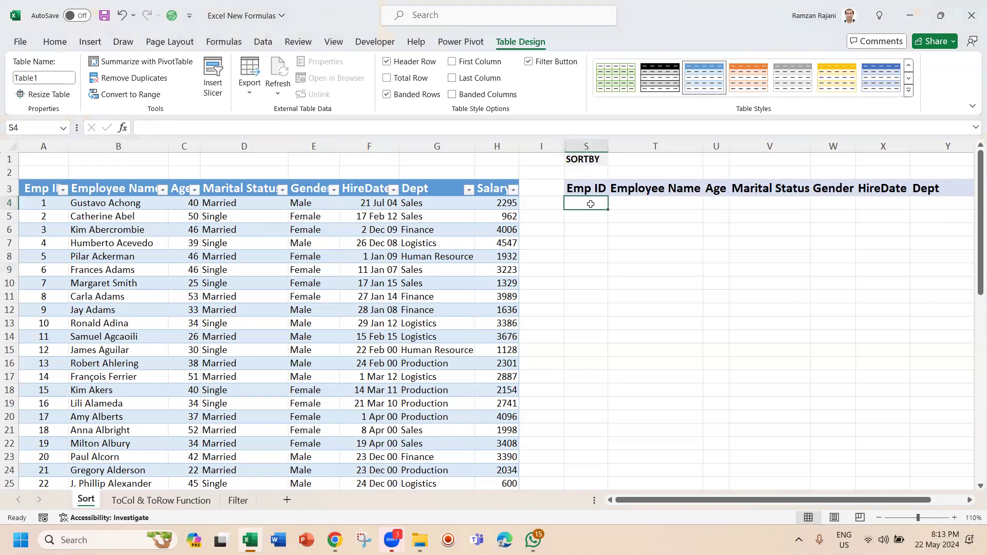
pyautogui.write('=so')
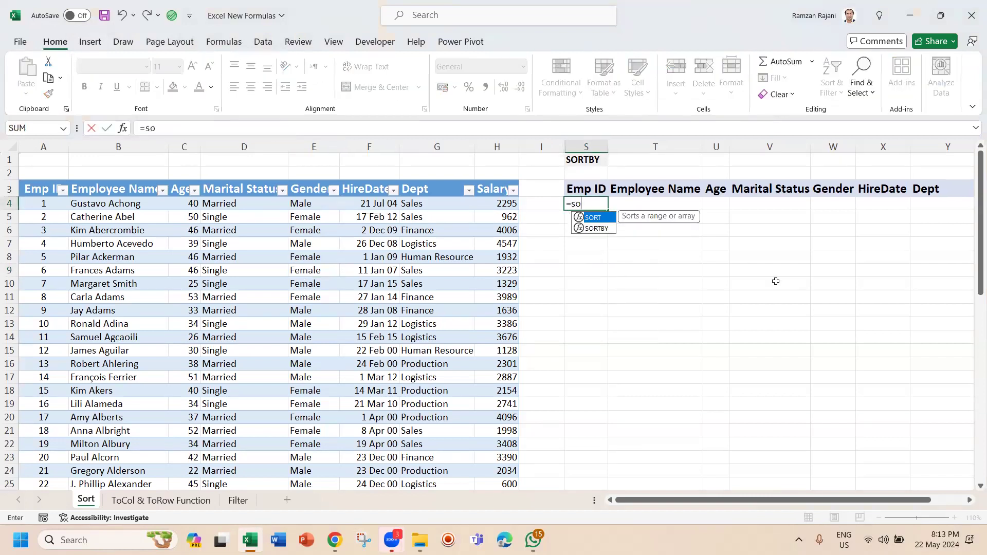
pyautogui.write('rtb')
pyautogui.press('Tab')
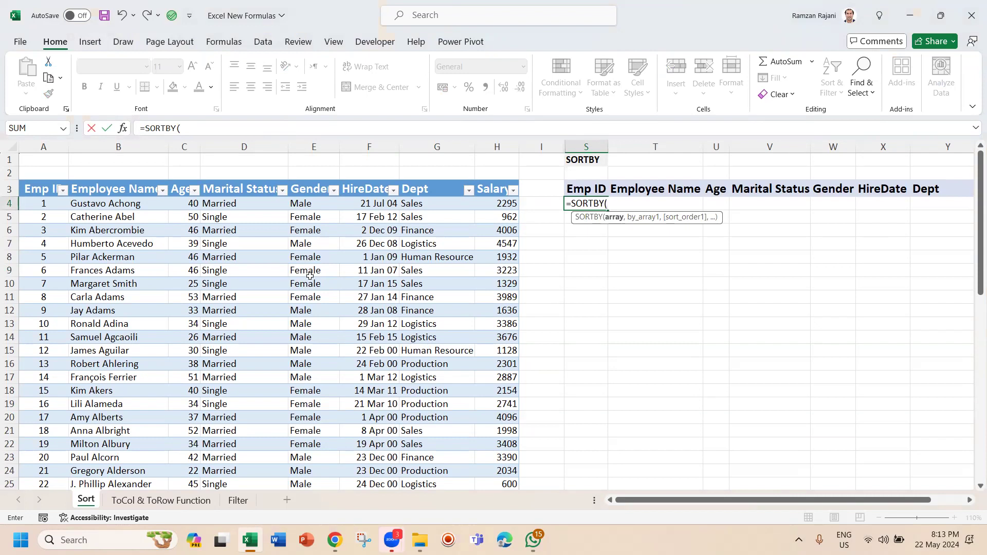
pyautogui.write('tab')
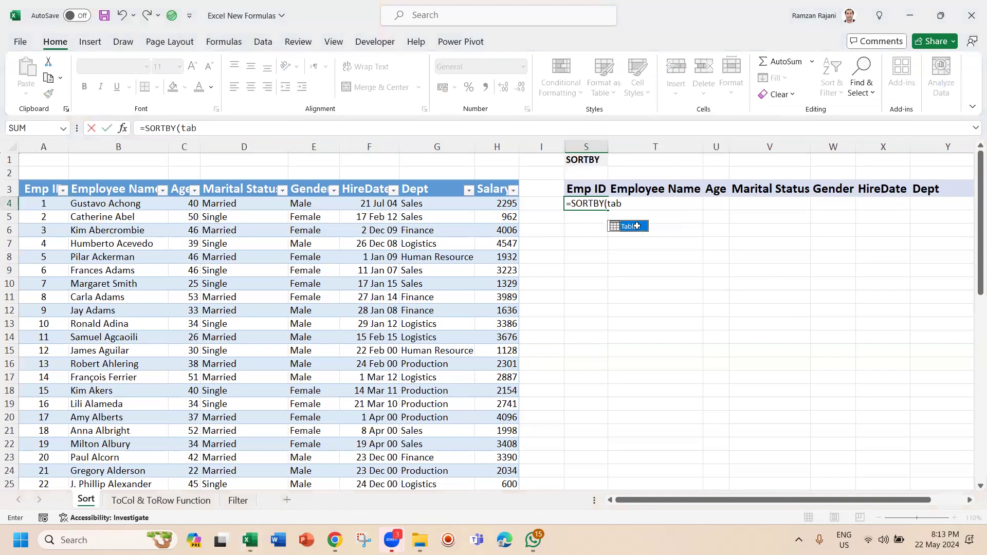
pyautogui.doubleClick(630, 227)
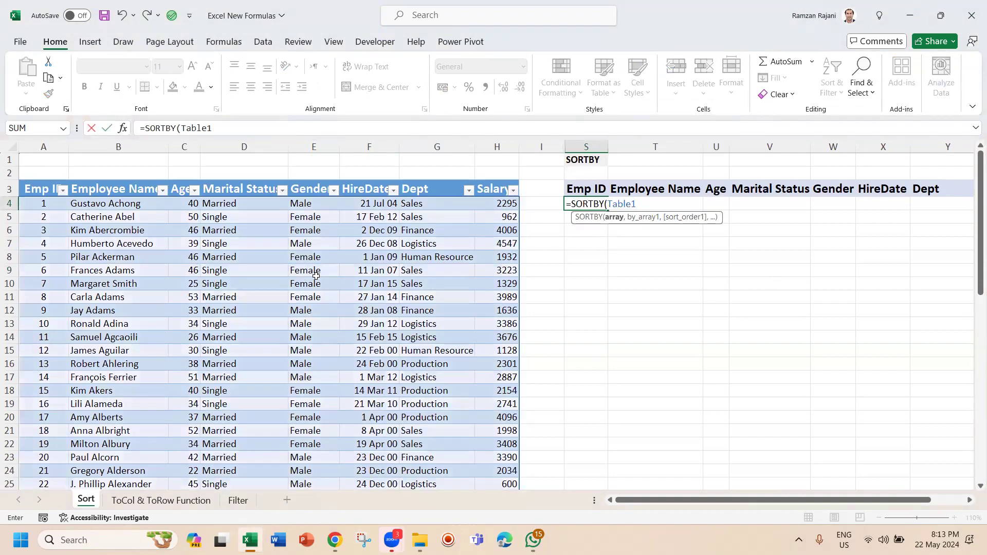
pyautogui.write(',')
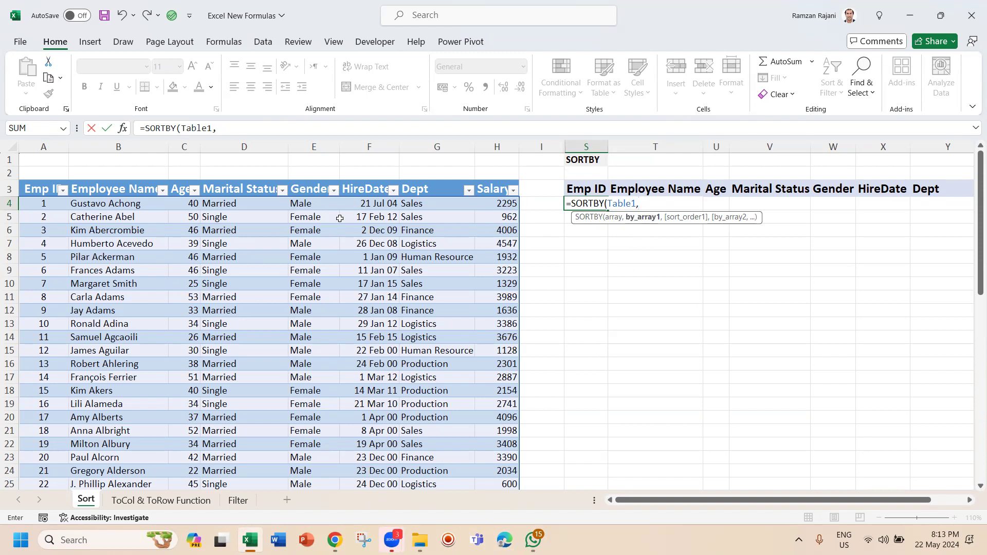
# Step: Complete the SORTBY formula with the table's whole Gender column as by_array1 and ascending order (1)
pyautogui.click(313, 203)
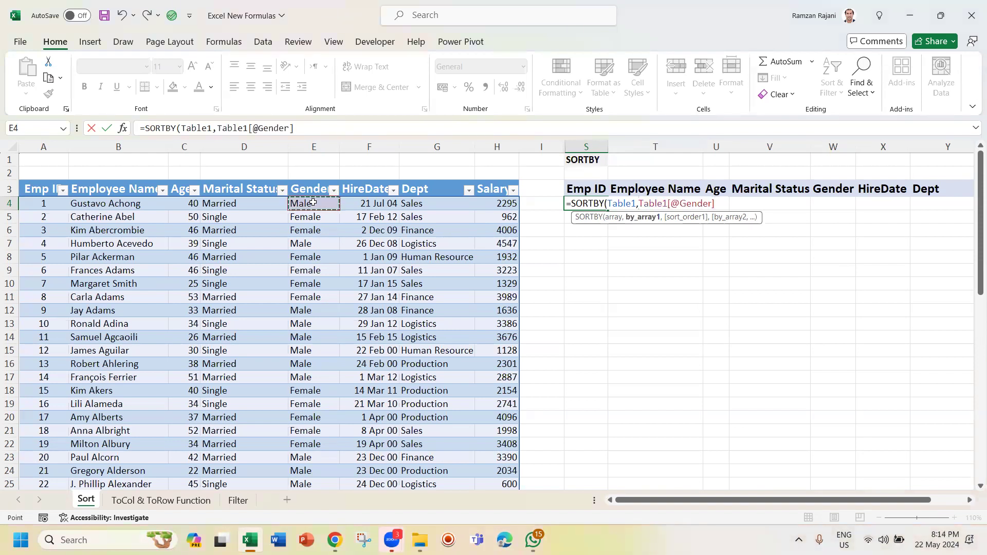
pyautogui.hotkey('ctrl', 'shift', 'Down')
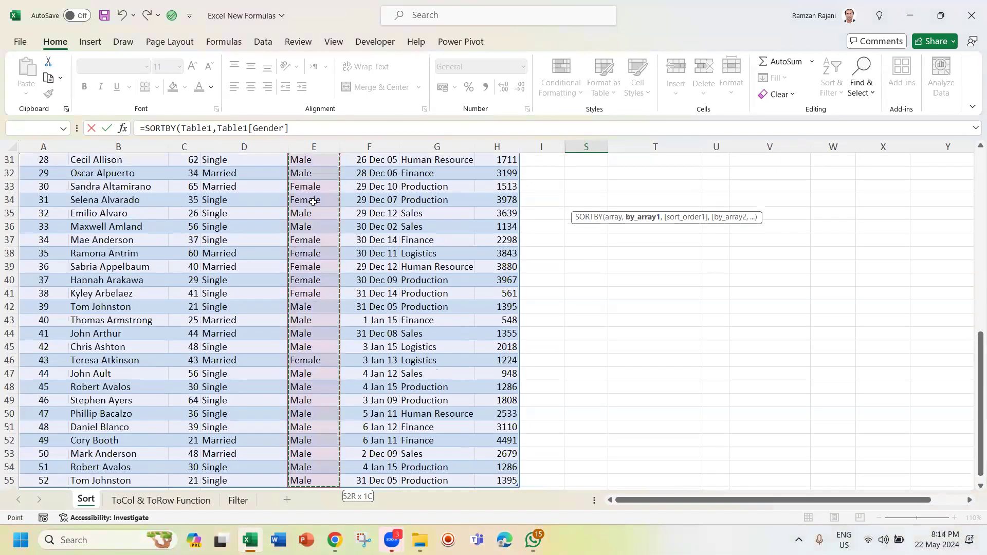
pyautogui.moveTo(976, 376); pyautogui.dragTo(973, 197)
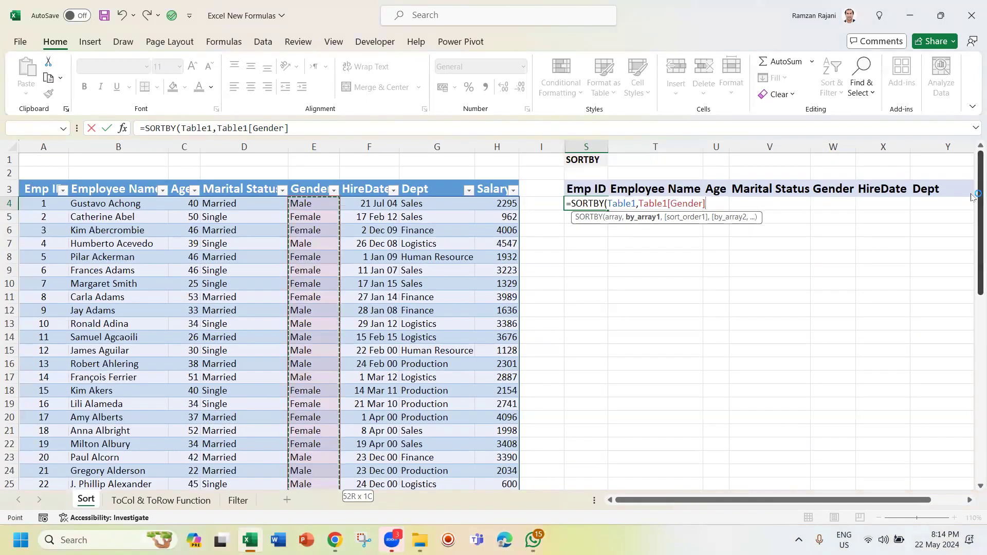
pyautogui.write(',')
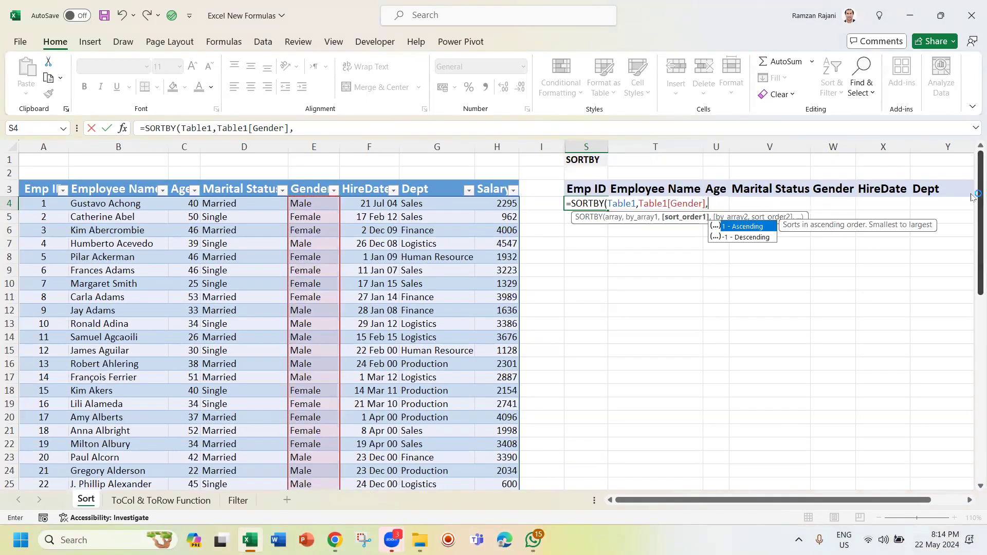
pyautogui.doubleClick(749, 227)
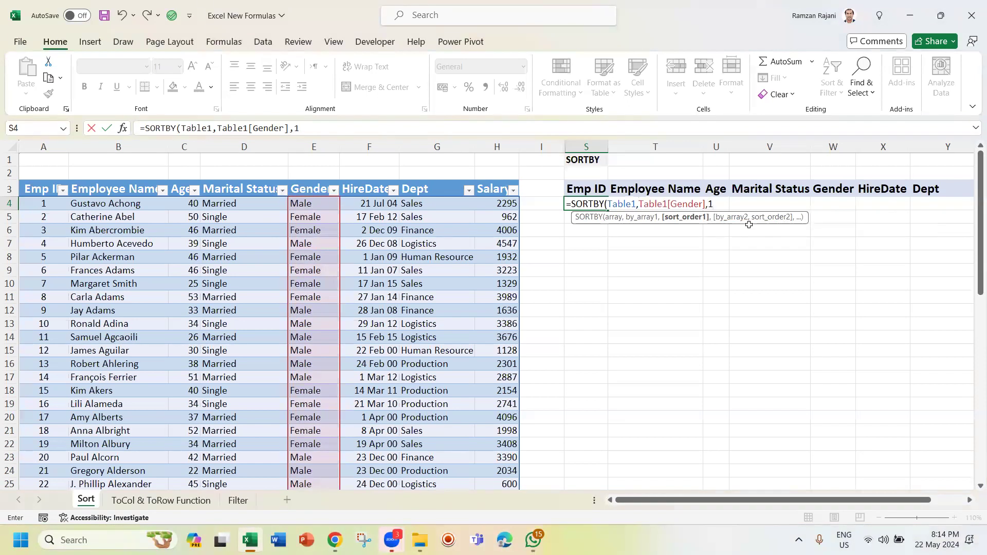
pyautogui.write(')')
pyautogui.press('Return')
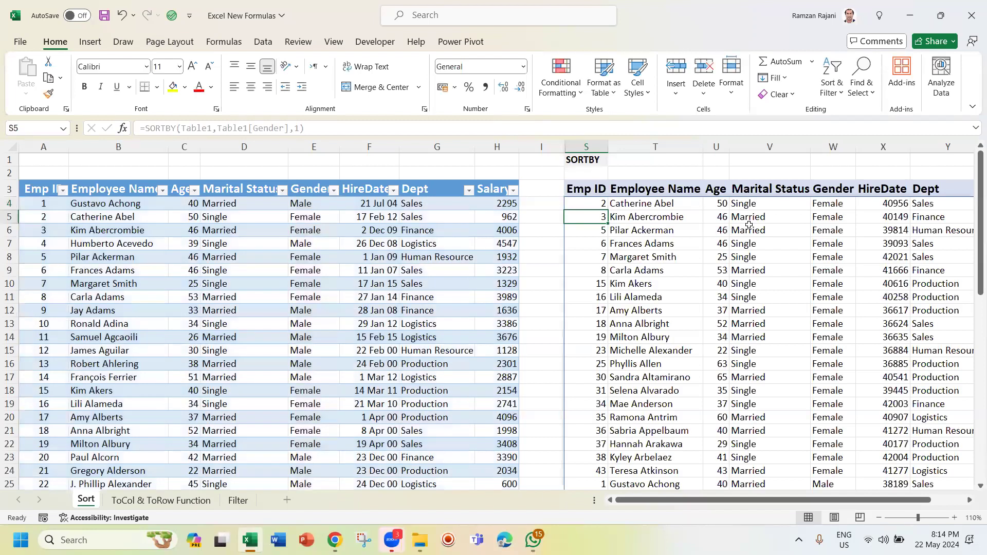
pyautogui.press('Up')
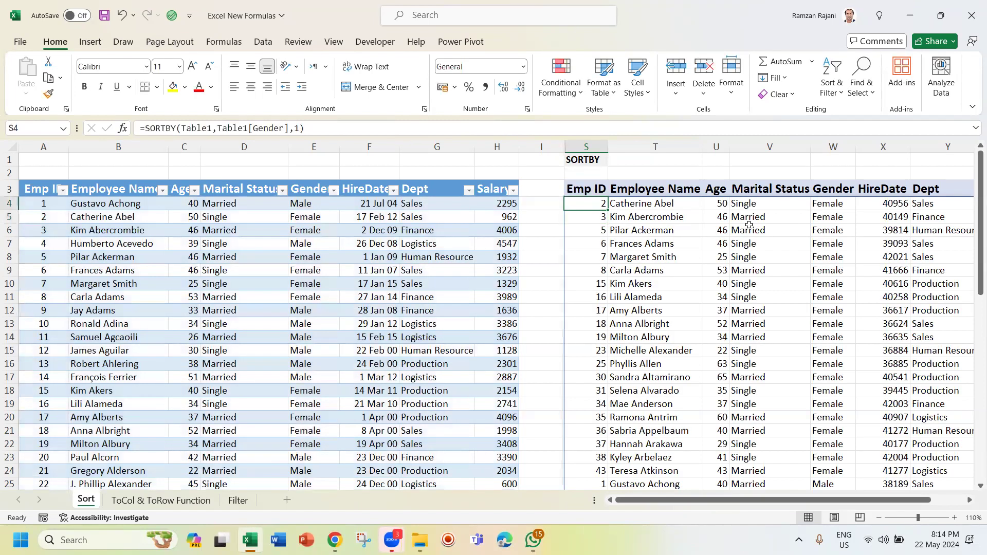
pyautogui.press('F2')
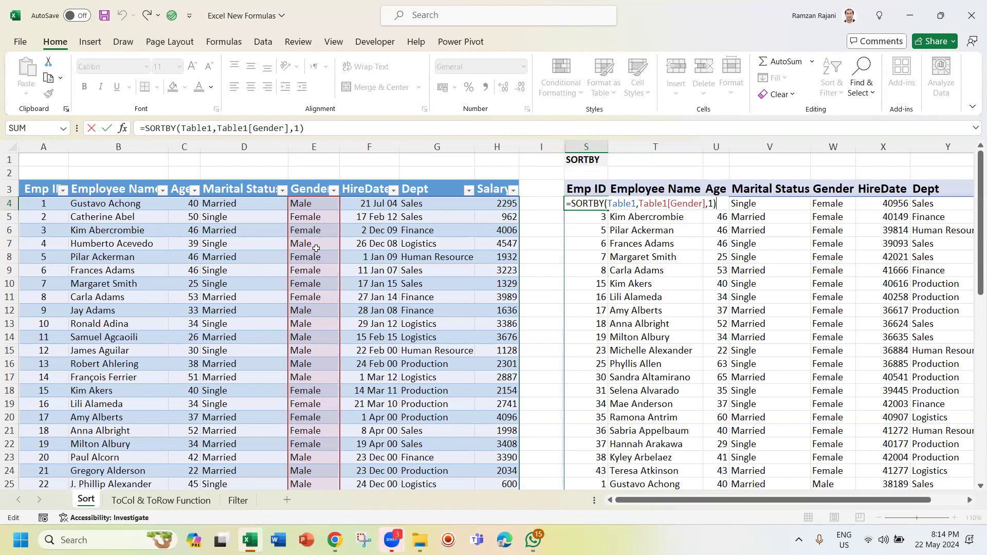
pyautogui.press('BackSpace')
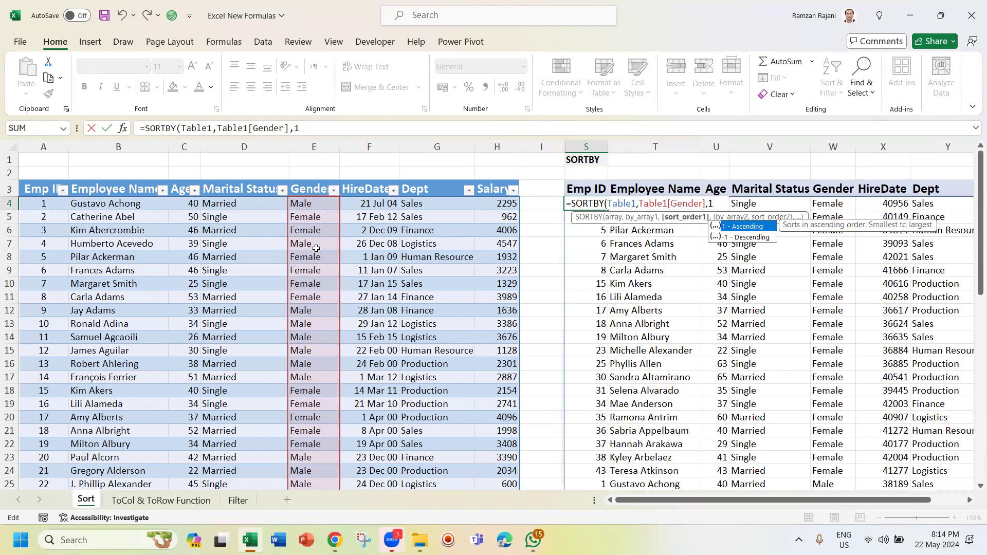
pyautogui.write(',')
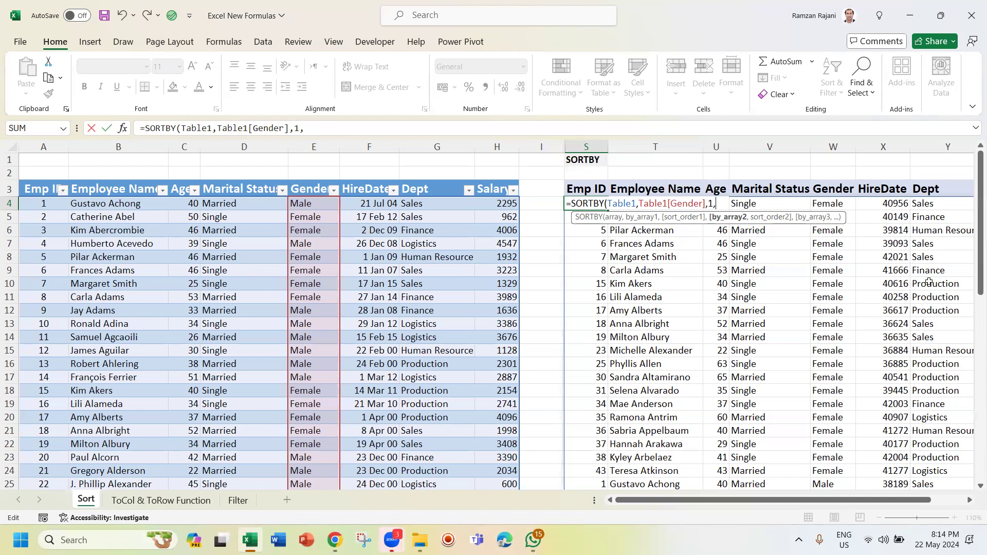
pyautogui.press('BackSpace')
pyautogui.press('Return')
# Step: Examine how the Sales entries in the Dept column are spread across the Female rows of the SORTBY result
pyautogui.moveTo(829, 204); pyautogui.dragTo(828, 359)
pyautogui.keyDown('ctrl'); pyautogui.click(935, 204); pyautogui.keyUp('ctrl')
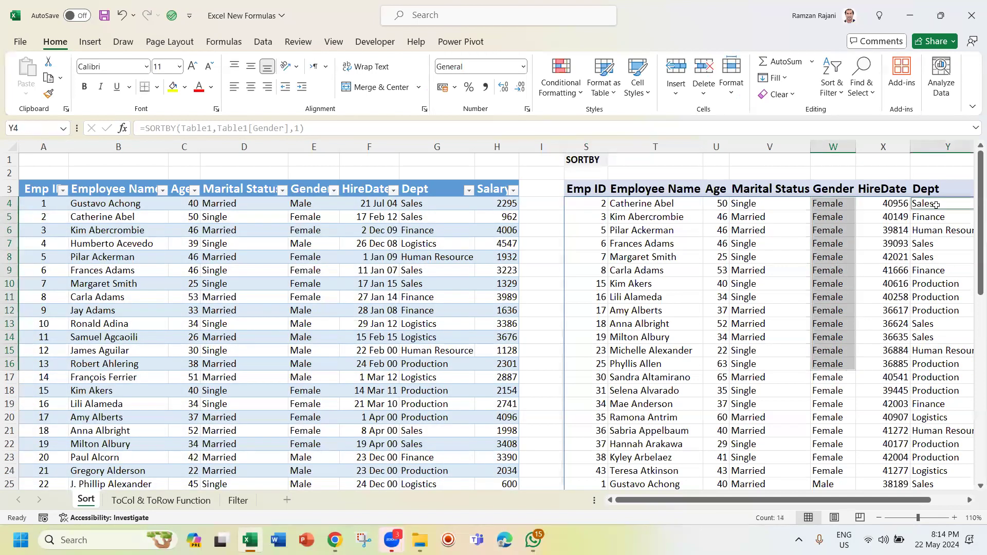
pyautogui.keyDown('ctrl'); pyautogui.click(932, 242); pyautogui.keyUp('ctrl')
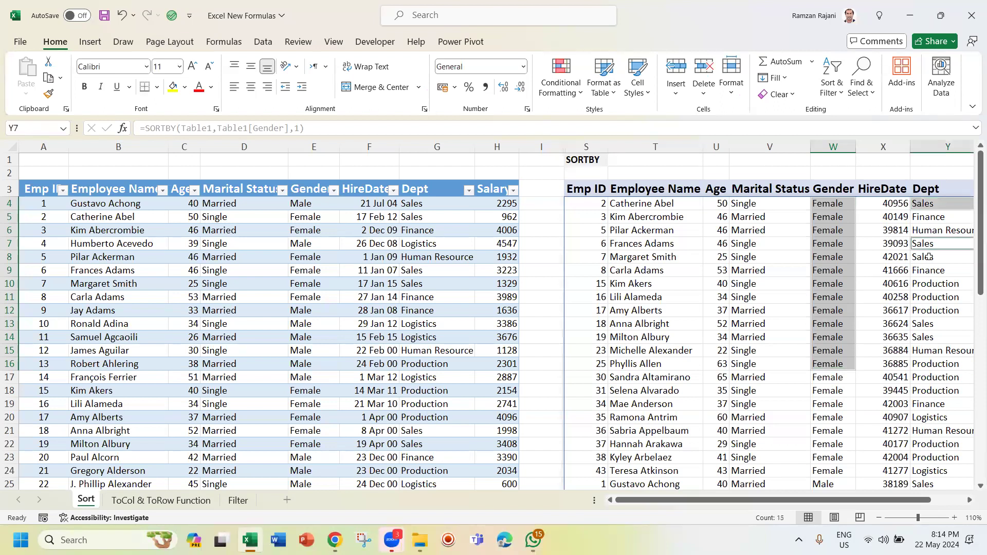
pyautogui.keyDown('ctrl'); pyautogui.click(929, 256); pyautogui.keyUp('ctrl')
pyautogui.moveTo(929, 324); pyautogui.dragTo(926, 344)
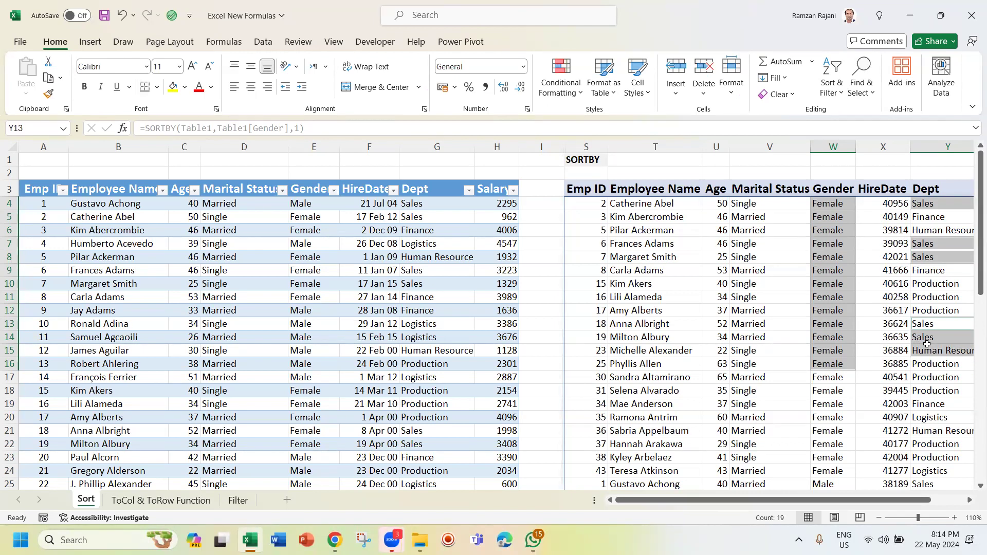
# Step: Extend the SORTBY formula in cell S4 with the table's whole Dept column as by_array2 and ascending order (1)
pyautogui.doubleClick(589, 203)
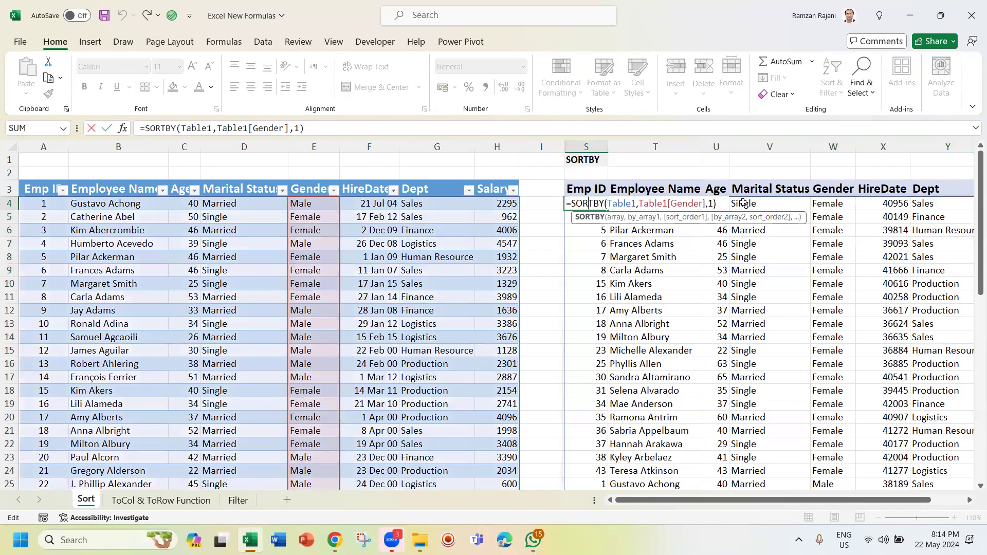
pyautogui.click(718, 201)
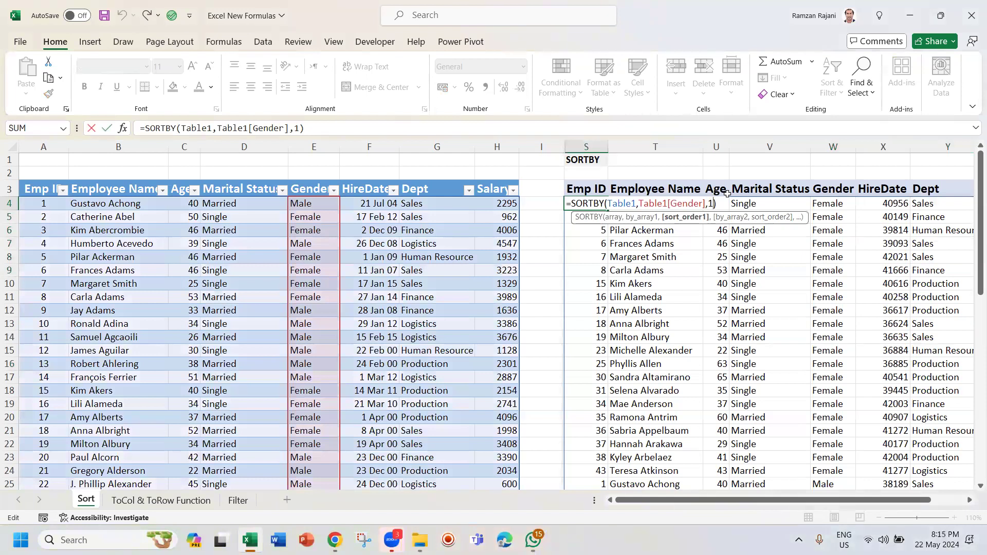
pyautogui.write(',')
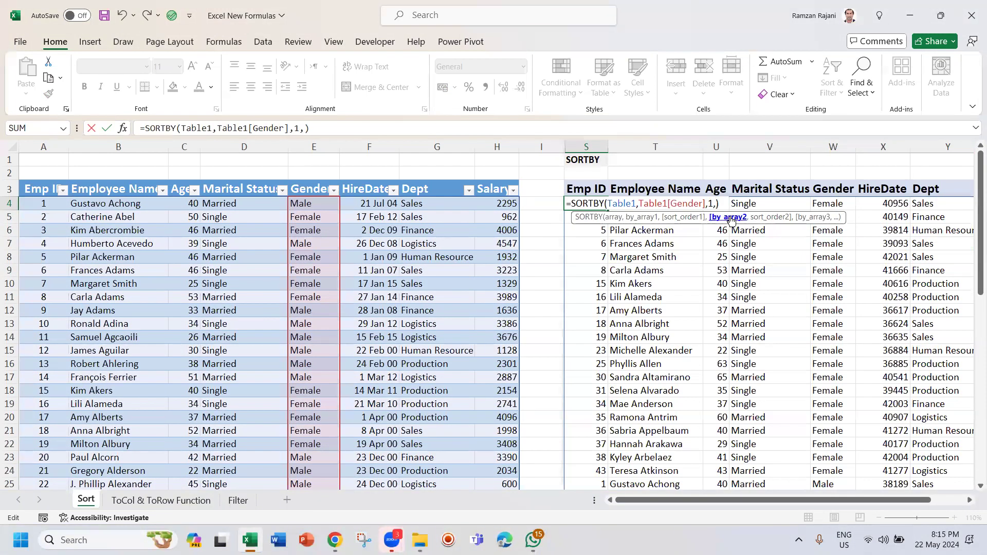
pyautogui.click(425, 199)
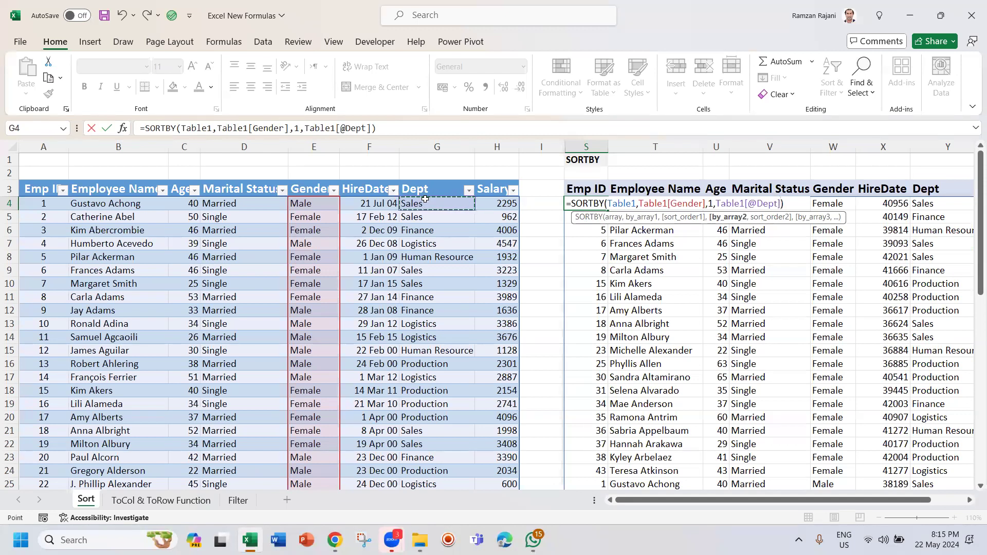
pyautogui.hotkey('ctrl', 'shift', 'Down')
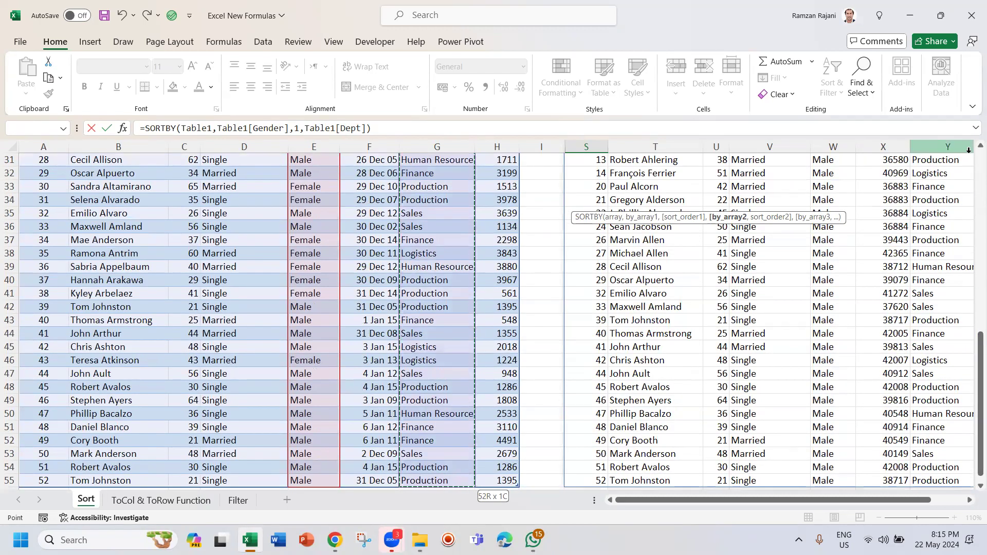
pyautogui.scroll(4, 970, 159)
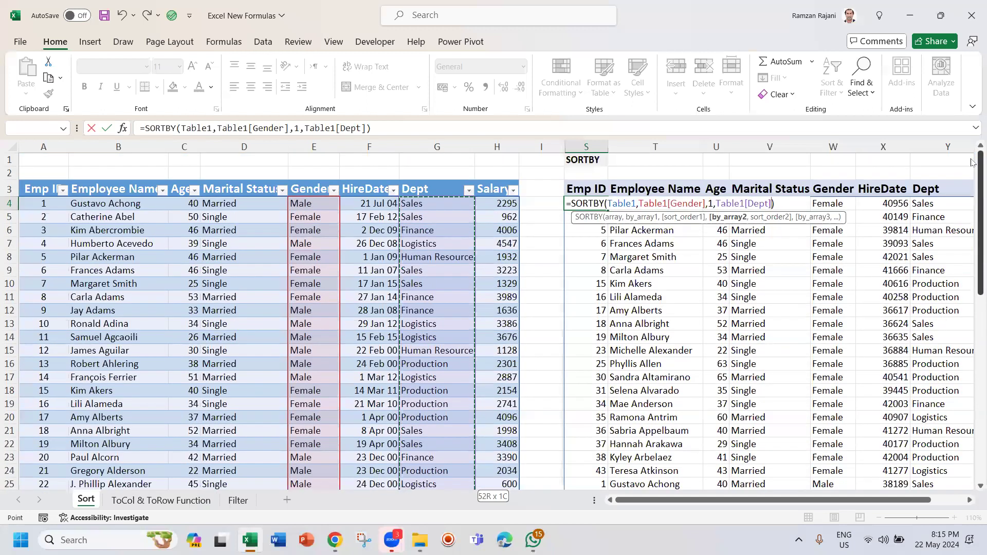
pyautogui.write(',')
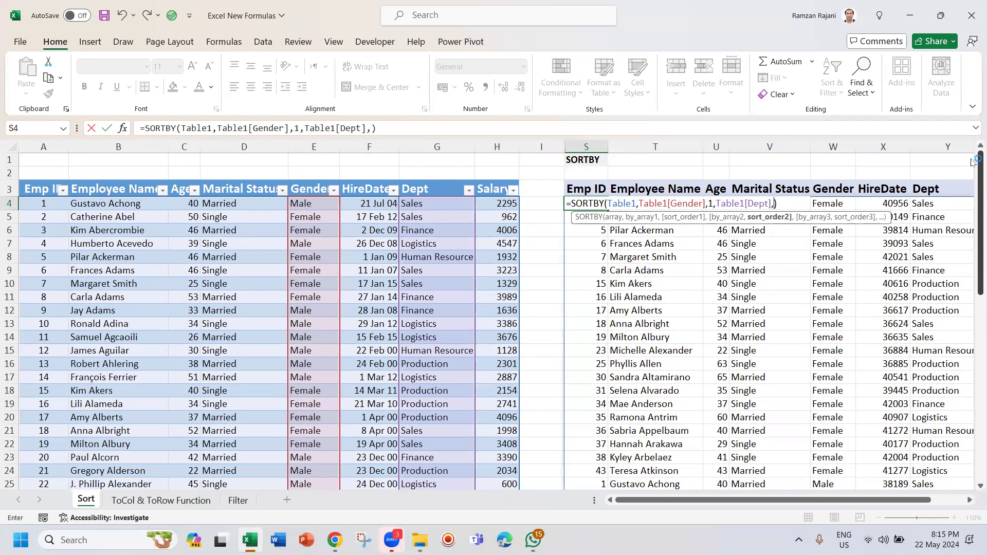
pyautogui.write('1)')
pyautogui.press('Return')
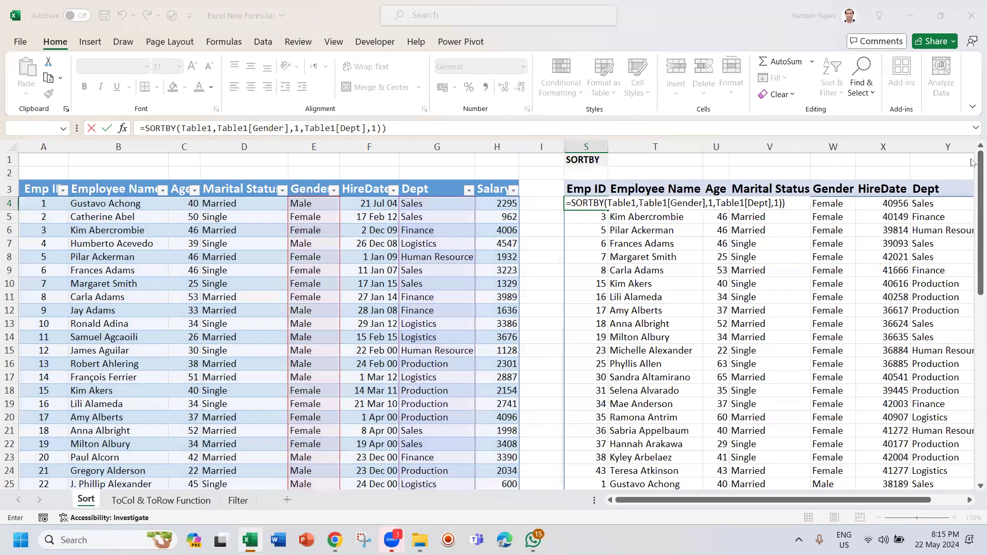
pyautogui.press('Return')
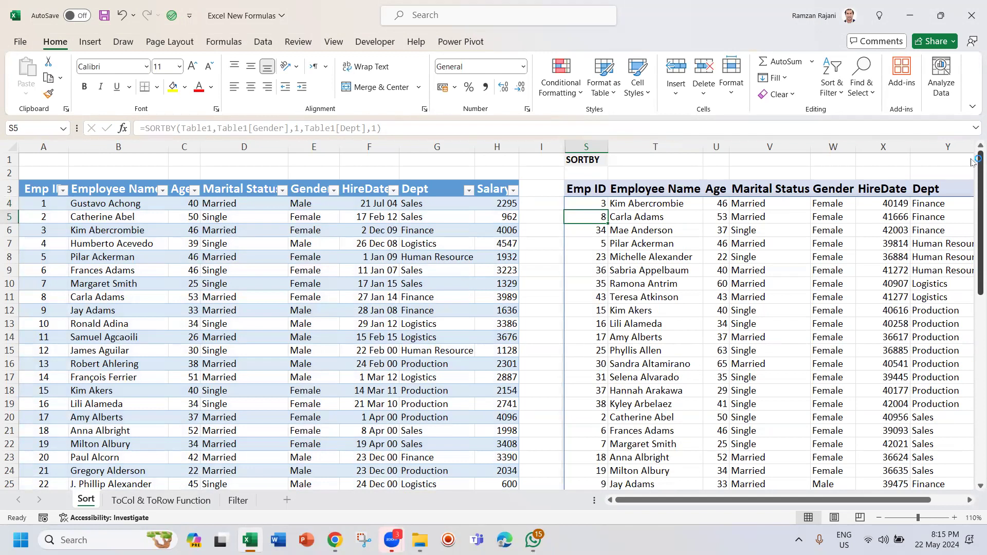
# Step: Examine the Gender and Dept values together in the first rows of the SORTBY result, starting with the Finance rows
pyautogui.press('Right')
pyautogui.press('Right')
pyautogui.press('Right')
pyautogui.press('Right')
pyautogui.press('Right')
pyautogui.press('Up')
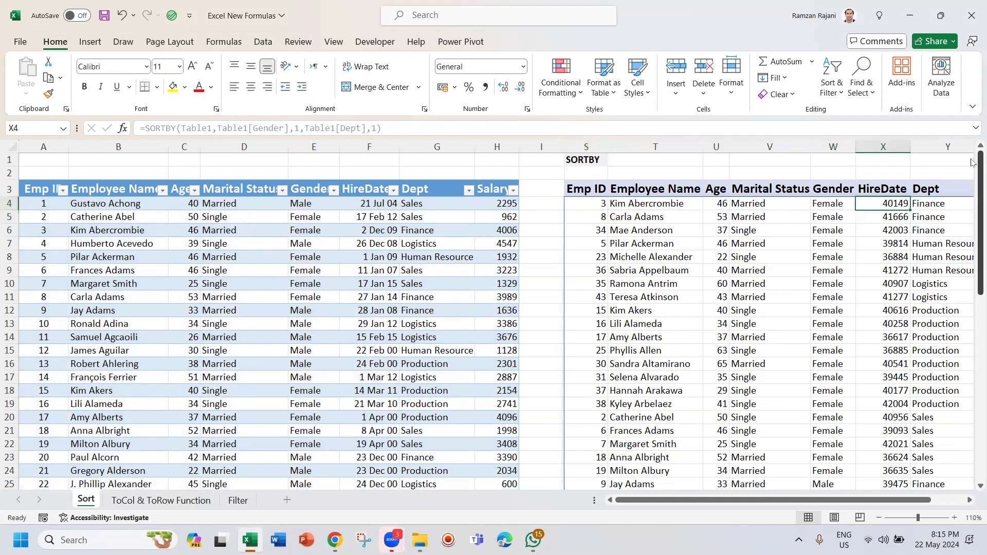
pyautogui.press('Right')
pyautogui.press('Left')
pyautogui.press('Left')
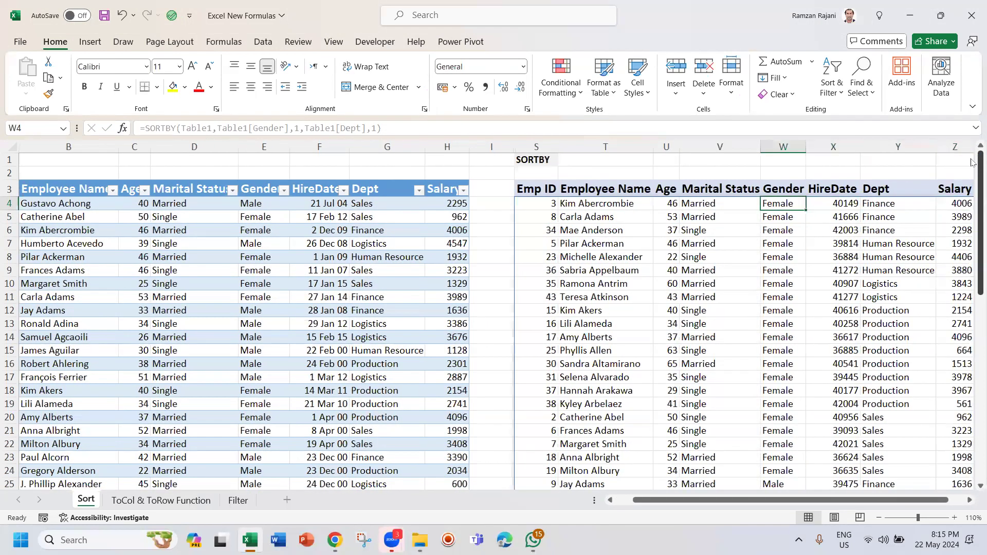
pyautogui.hotkey('shift', 'Down')
pyautogui.hotkey('shift', 'Down')
pyautogui.hotkey('shift', 'Down')
pyautogui.hotkey('shift', 'Down')
pyautogui.hotkey('shift', 'Down')
pyautogui.hotkey('shift', 'Down')
pyautogui.hotkey('shift', 'Down')
pyautogui.hotkey('shift', 'Up')
pyautogui.hotkey('shift', 'Up')
pyautogui.hotkey('shift', 'Up')
pyautogui.hotkey('shift', 'Up')
pyautogui.hotkey('shift', 'Up')
pyautogui.hotkey('shift', 'Right')
pyautogui.hotkey('shift', 'Right')
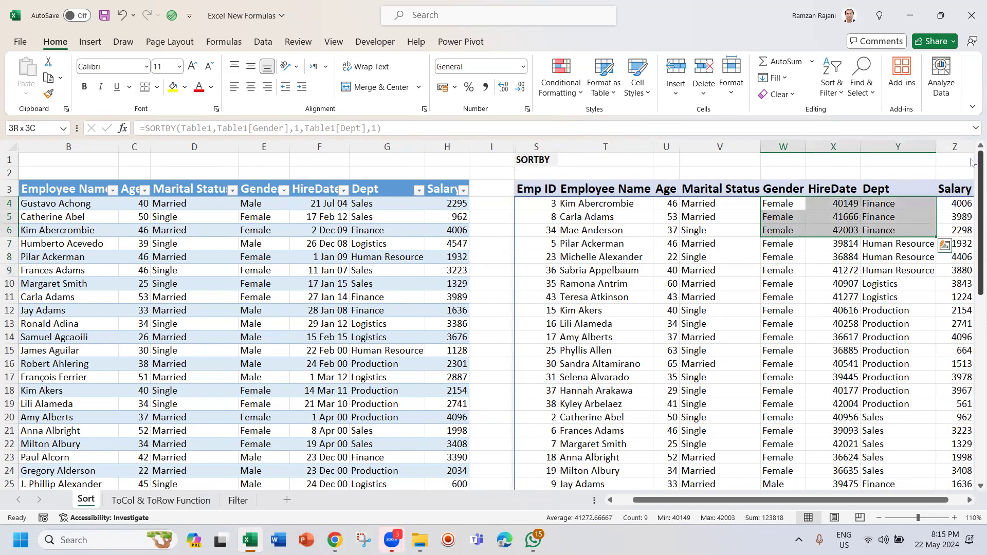
# Step: Examine how the Human Resource and Production rows are grouped within the Female rows of the SORTBY result
pyautogui.press('Down')
pyautogui.press('Down')
pyautogui.press('Down')
pyautogui.hotkey('shift', 'Right')
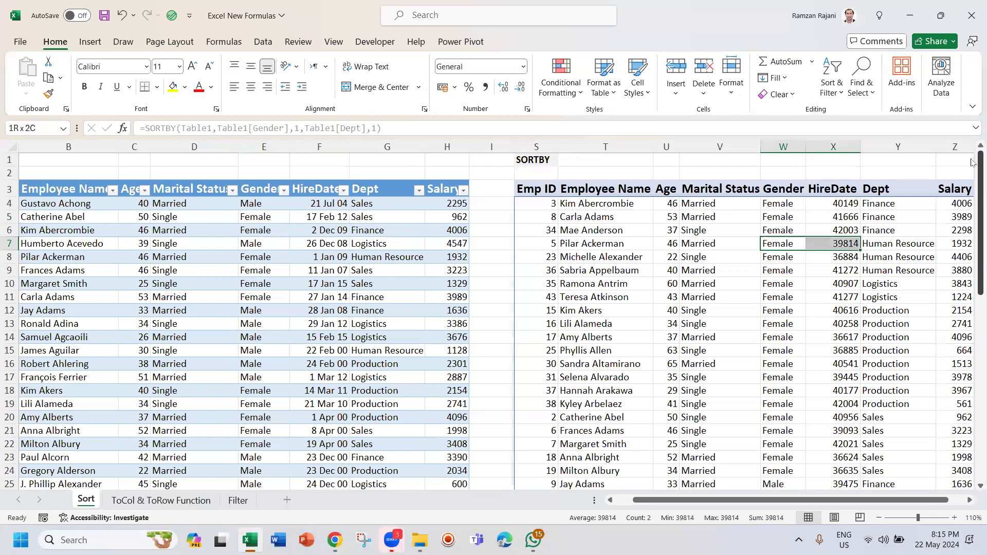
pyautogui.hotkey('shift', 'Right')
pyautogui.hotkey('shift', 'Down')
pyautogui.hotkey('shift', 'Down')
pyautogui.hotkey('shift', 'Down')
pyautogui.press('Down')
pyautogui.press('Down')
pyautogui.press('Down')
pyautogui.press('Down')
pyautogui.press('Down')
pyautogui.hotkey('shift', 'Right')
pyautogui.hotkey('shift', 'Right')
pyautogui.hotkey('shift', 'Down')
pyautogui.hotkey('shift', 'Down')
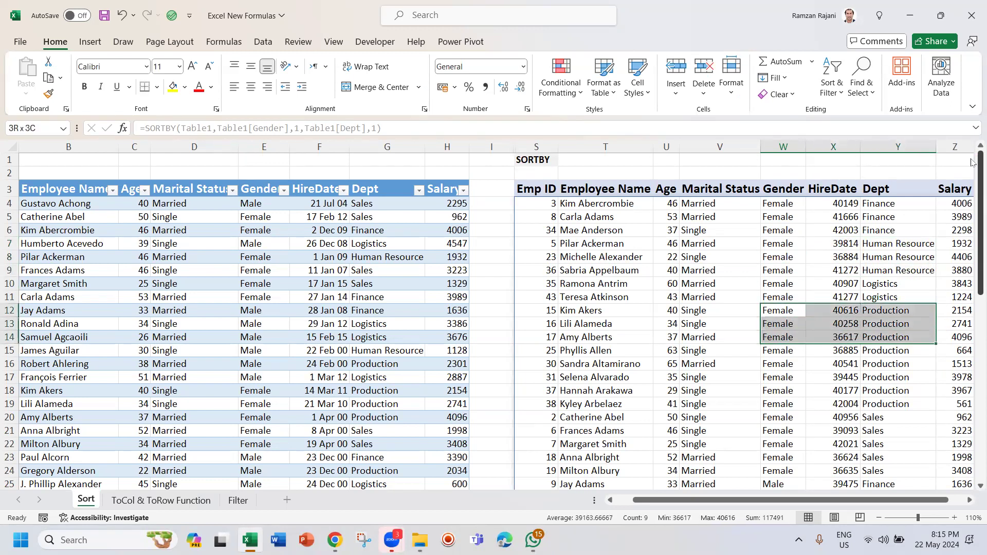
pyautogui.hotkey('shift', 'Down')
pyautogui.hotkey('shift', 'Down')
pyautogui.hotkey('shift', 'Down')
pyautogui.hotkey('shift', 'Down')
pyautogui.hotkey('shift', 'Down')
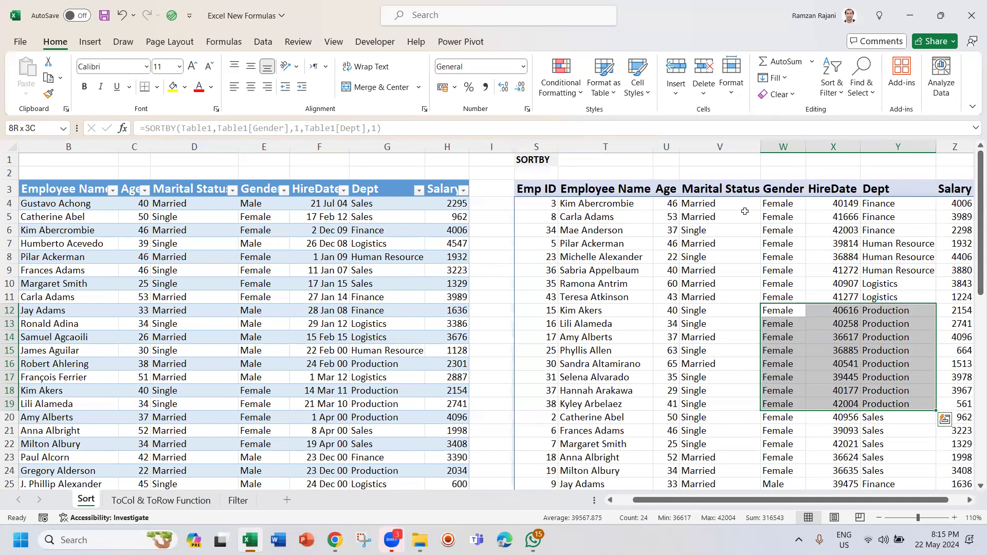
# Step: Compare the Gender and Dept columns of the SORTBY result across rows 4 to 15
pyautogui.moveTo(781, 205); pyautogui.dragTo(781, 218)
pyautogui.moveTo(781, 284); pyautogui.dragTo(784, 344)
pyautogui.keyDown('ctrl'); pyautogui.moveTo(887, 204); pyautogui.dragTo(905, 356); pyautogui.keyUp('ctrl')
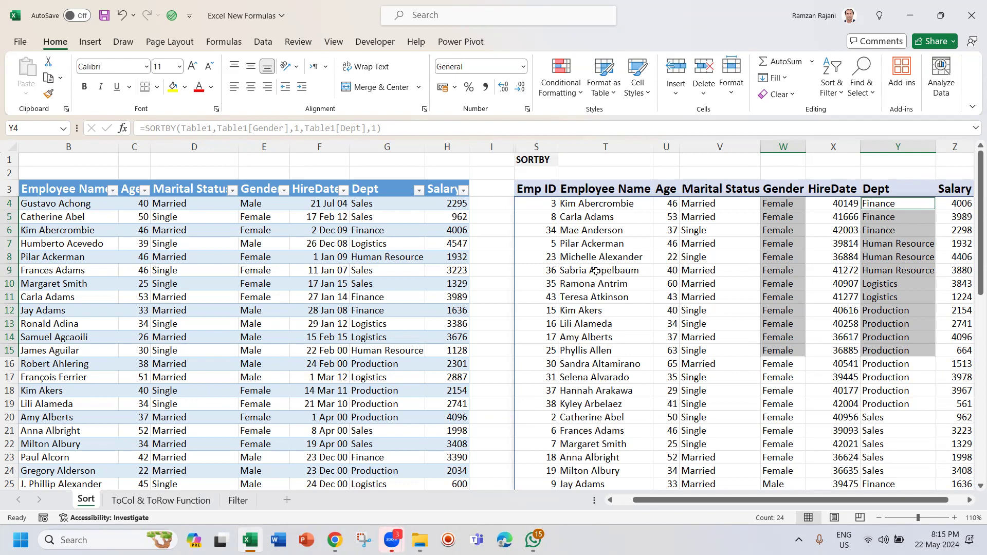
# Step: Clear the entire SORTBY result range starting at cell S4, keeping the header row
pyautogui.click(538, 202)
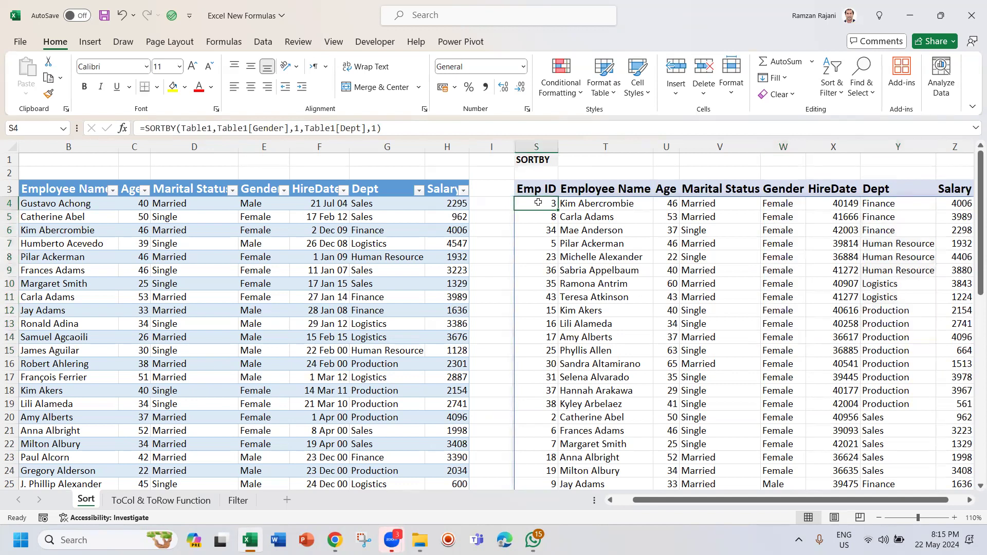
pyautogui.hotkey('ctrl', 'shift', 'Right')
pyautogui.hotkey('ctrl', 'shift', 'Down')
pyautogui.press('Home')
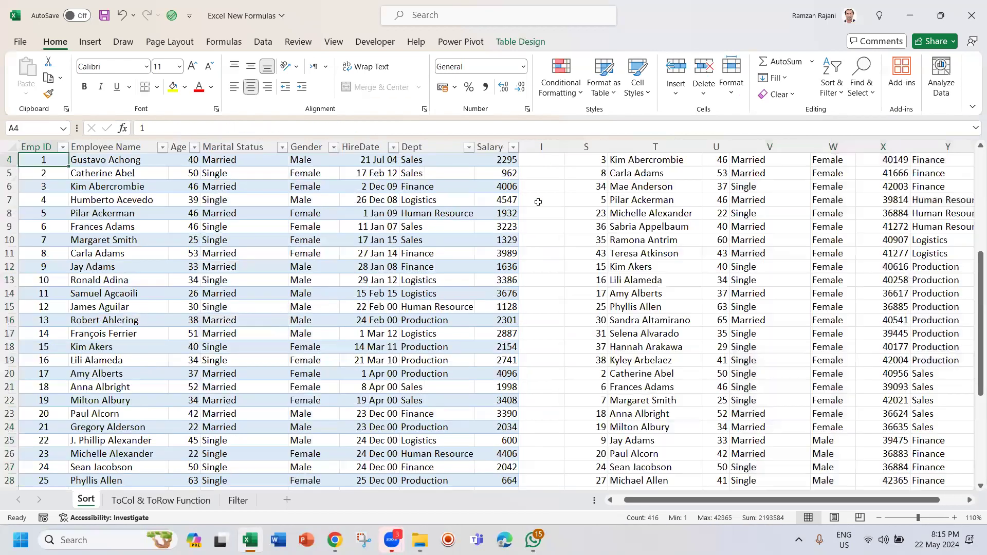
pyautogui.scroll(1, 538, 202)
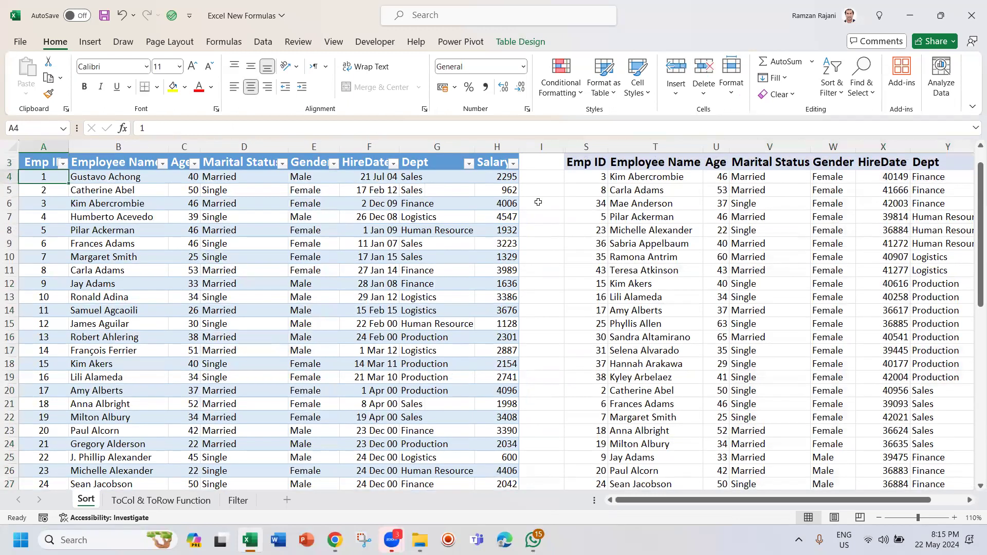
pyautogui.press('Right')
pyautogui.press('Right')
pyautogui.press('Right')
pyautogui.press('Right')
pyautogui.press('Right')
pyautogui.press('Right')
pyautogui.press('Right')
pyautogui.press('Right')
pyautogui.press('Right')
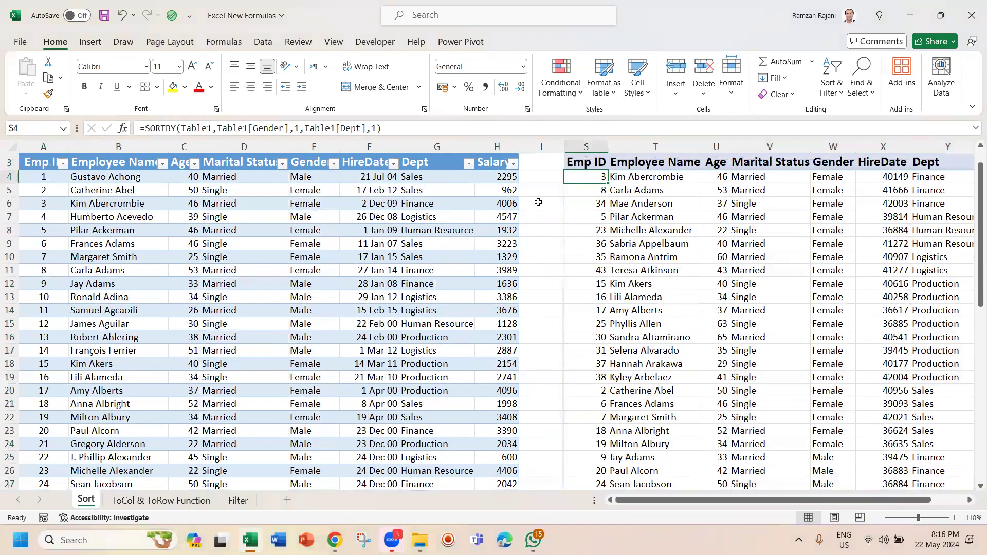
pyautogui.hotkey('ctrl', 'shift', 'End')
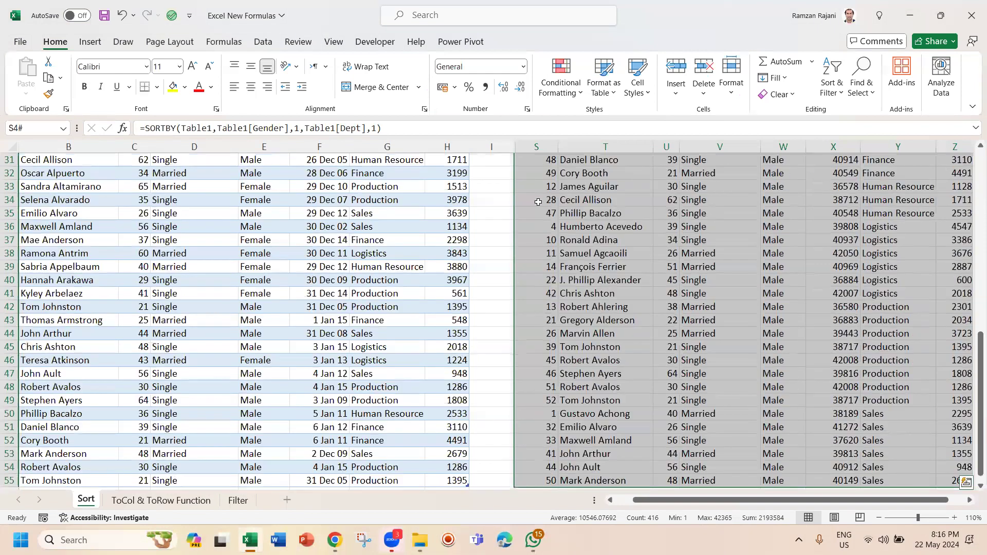
pyautogui.press('Delete')
pyautogui.hotkey('ctrl', 'Home')
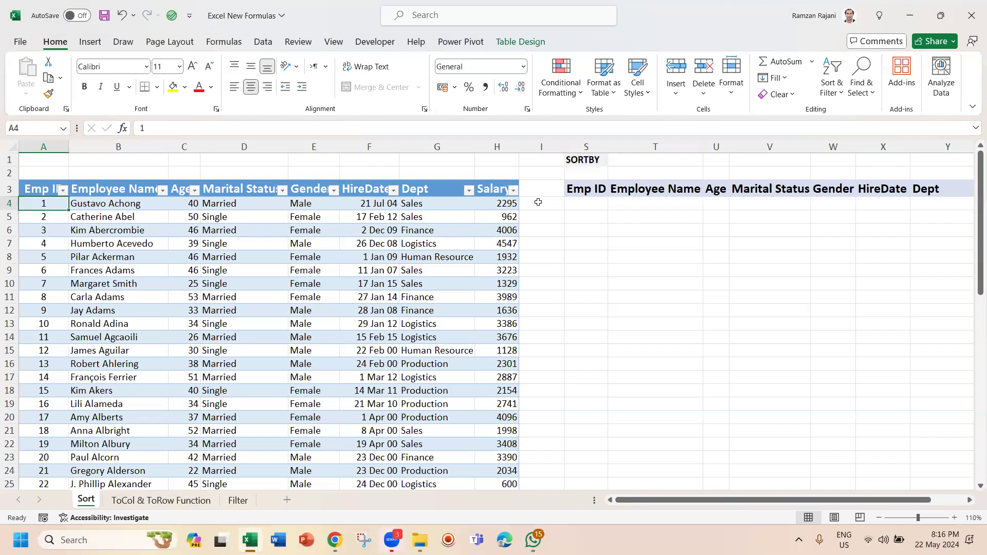
pyautogui.press('Up')
# Step: Start a new SORTBY formula in cell S4 with Table1 as the array
pyautogui.click(598, 202)
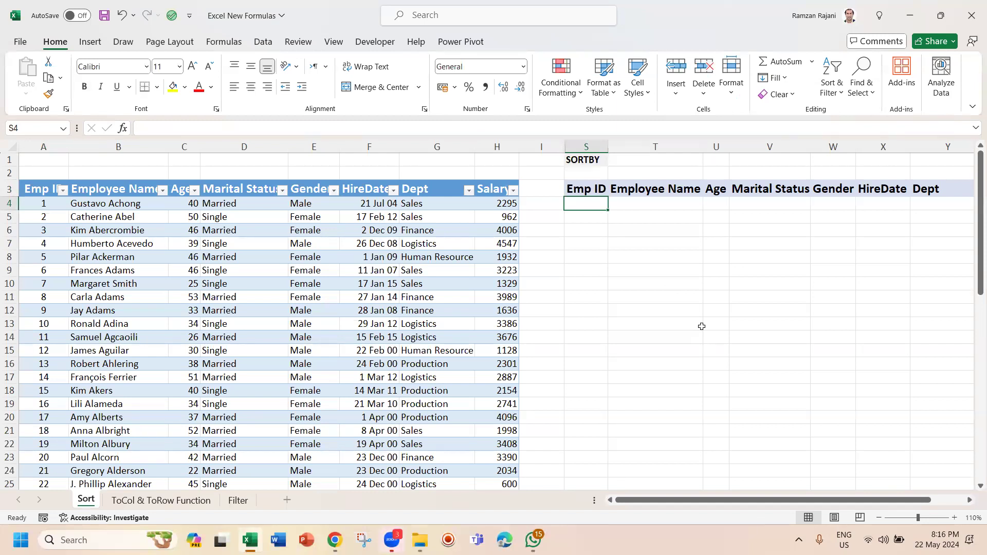
pyautogui.write('=sor')
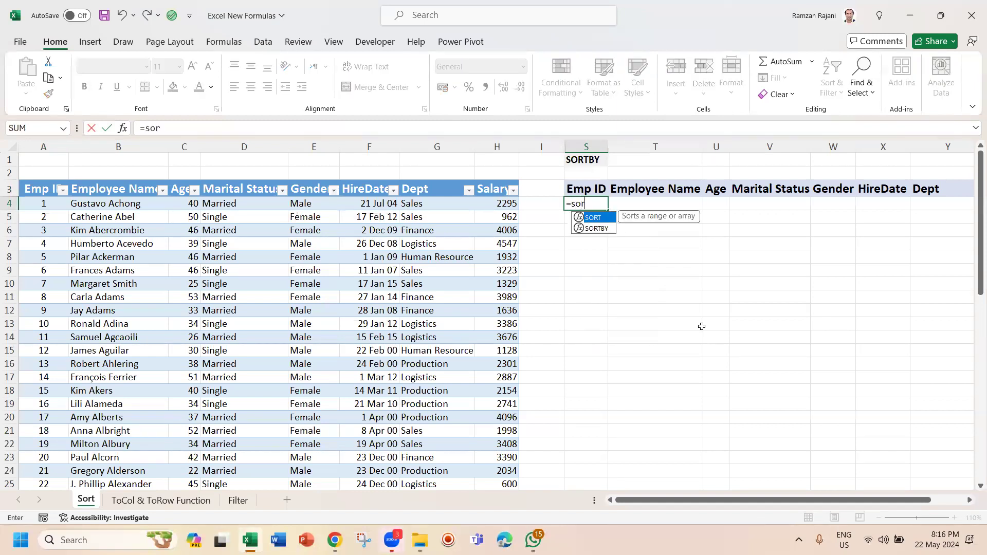
pyautogui.press('Down')
pyautogui.press('Tab')
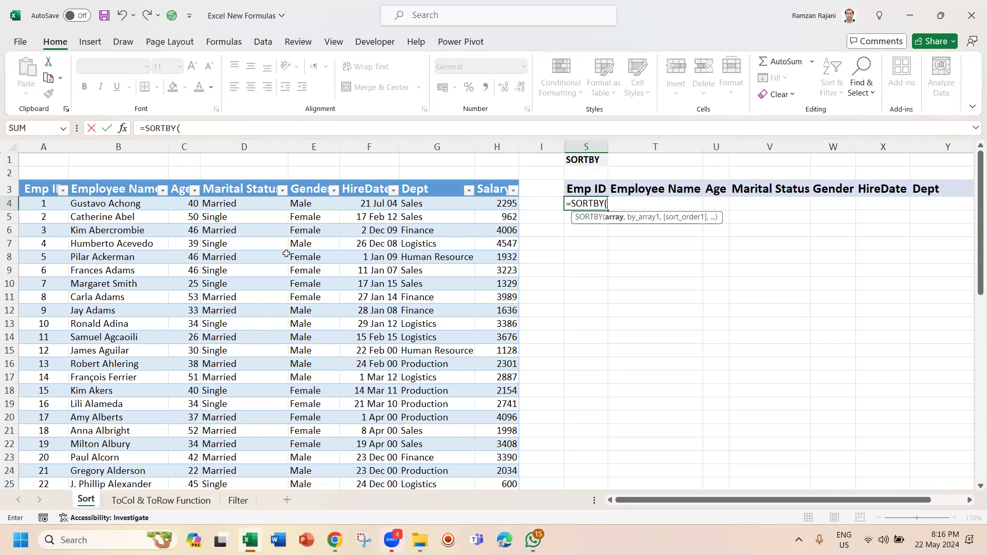
pyautogui.write('Table1')
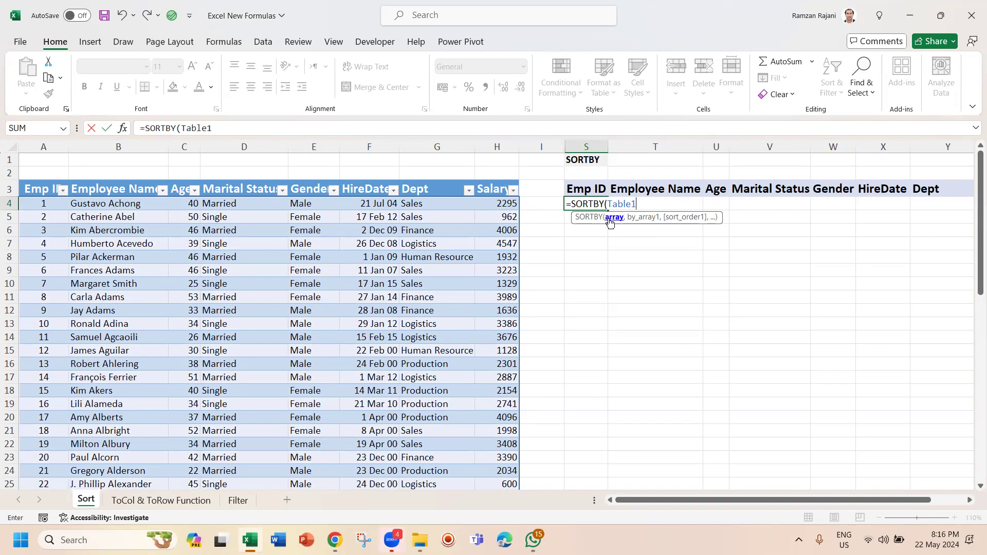
pyautogui.write(',')
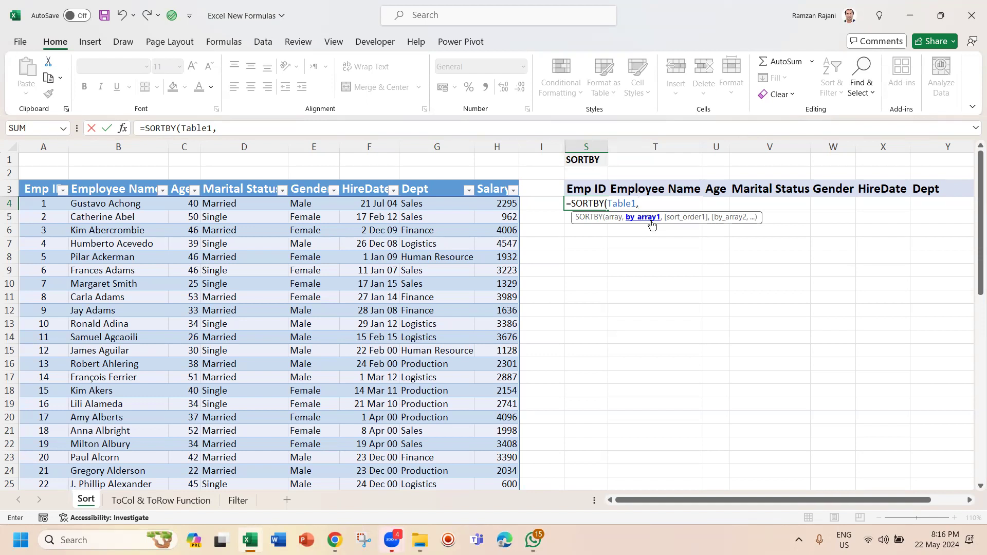
# Step: Complete the formula with the whole Gender column as by_array1 in descending order (-1), and check the sorted Gender values
pyautogui.click(311, 203)
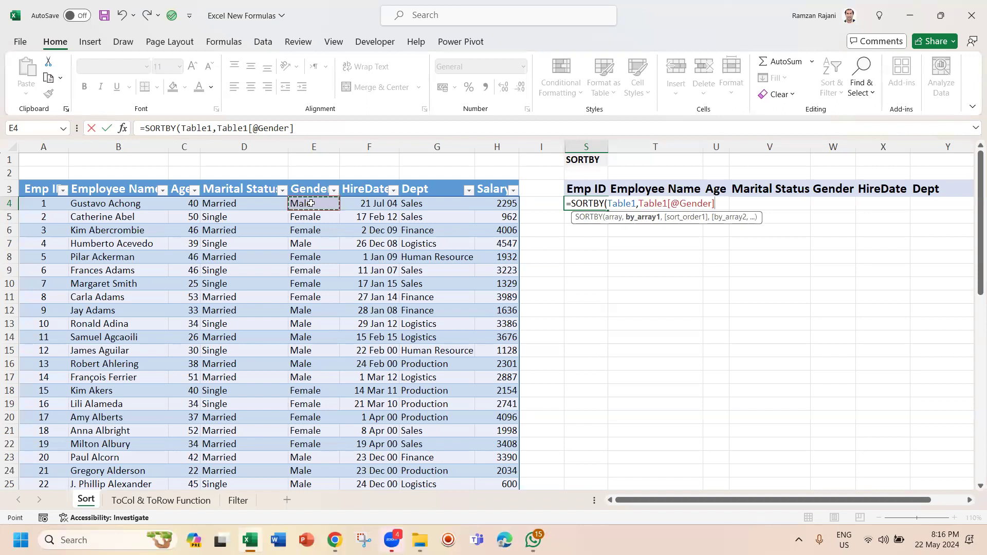
pyautogui.hotkey('ctrl', 'shift', 'Down')
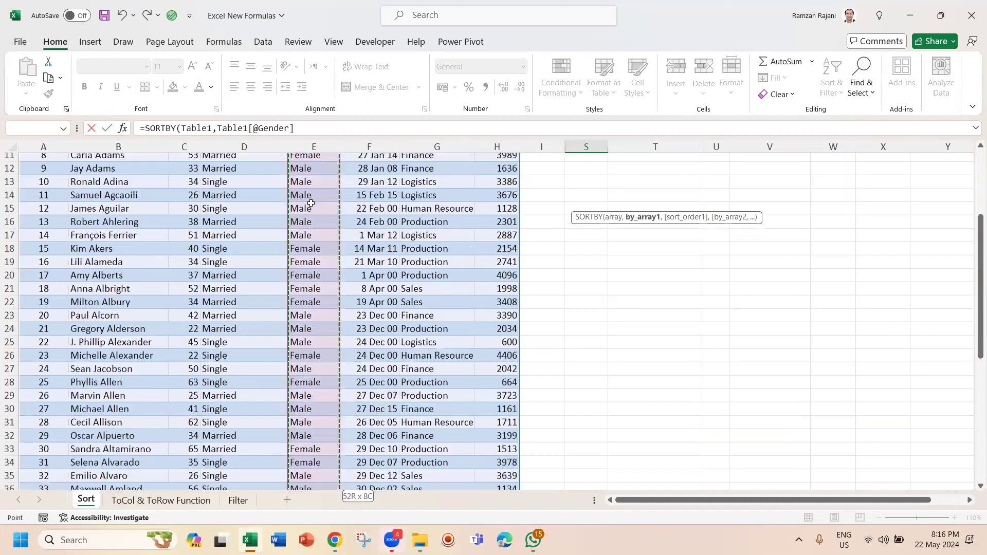
pyautogui.moveTo(973, 337); pyautogui.dragTo(972, 159)
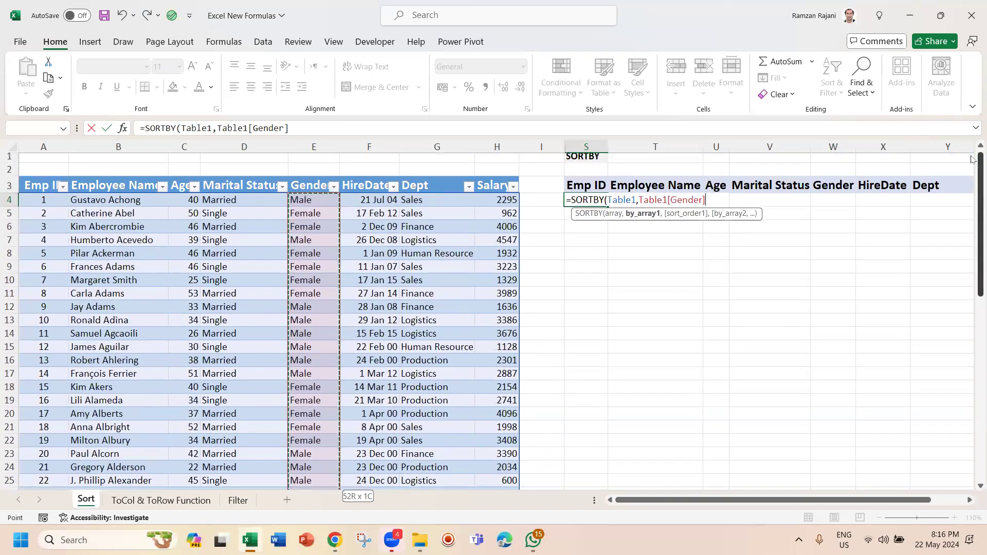
pyautogui.write(',')
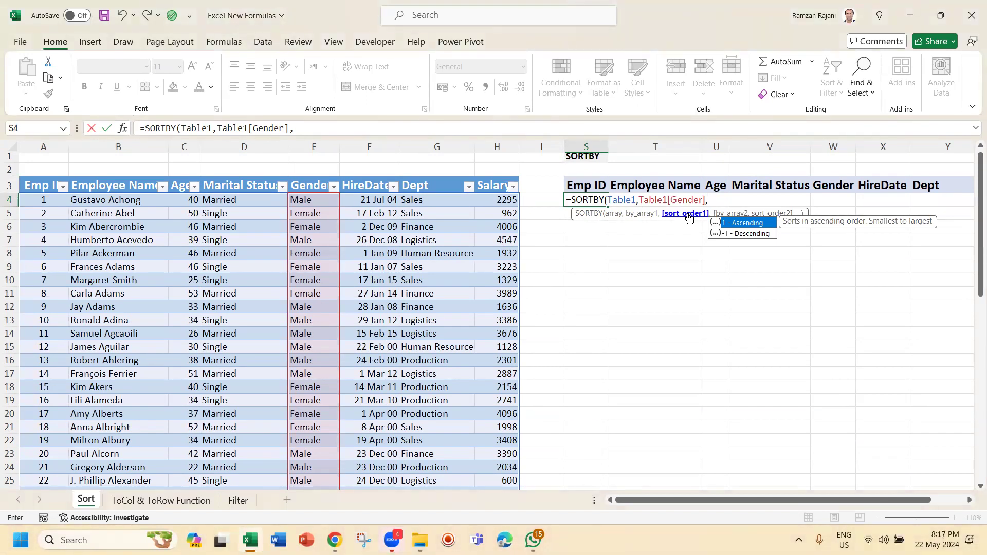
pyautogui.press('Down')
pyautogui.press('Tab')
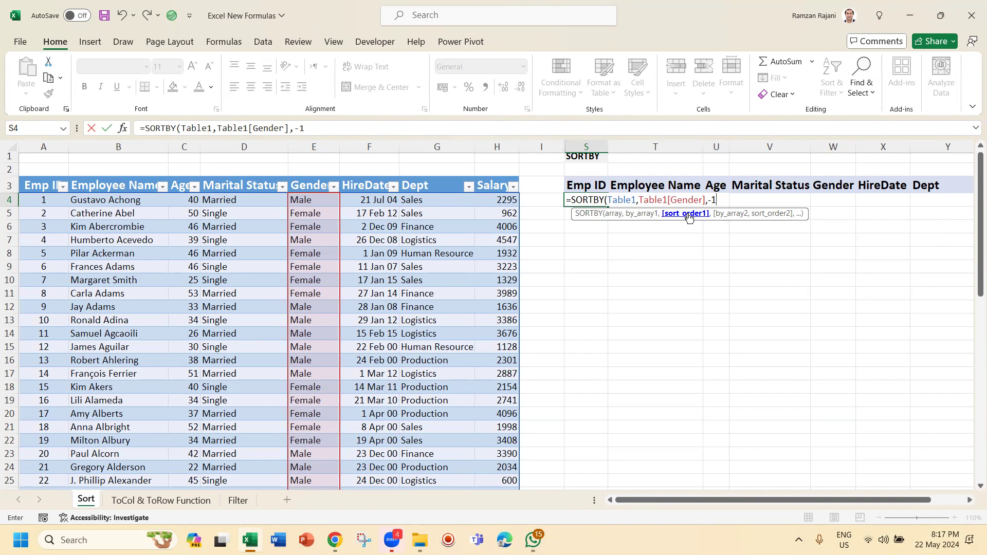
pyautogui.write(')')
pyautogui.press('Return')
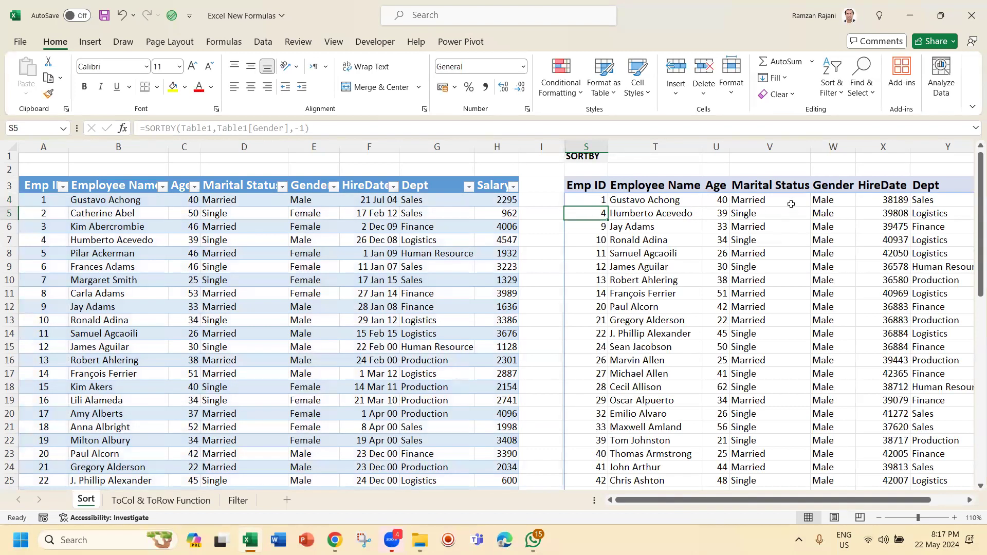
pyautogui.moveTo(824, 202); pyautogui.dragTo(823, 325)
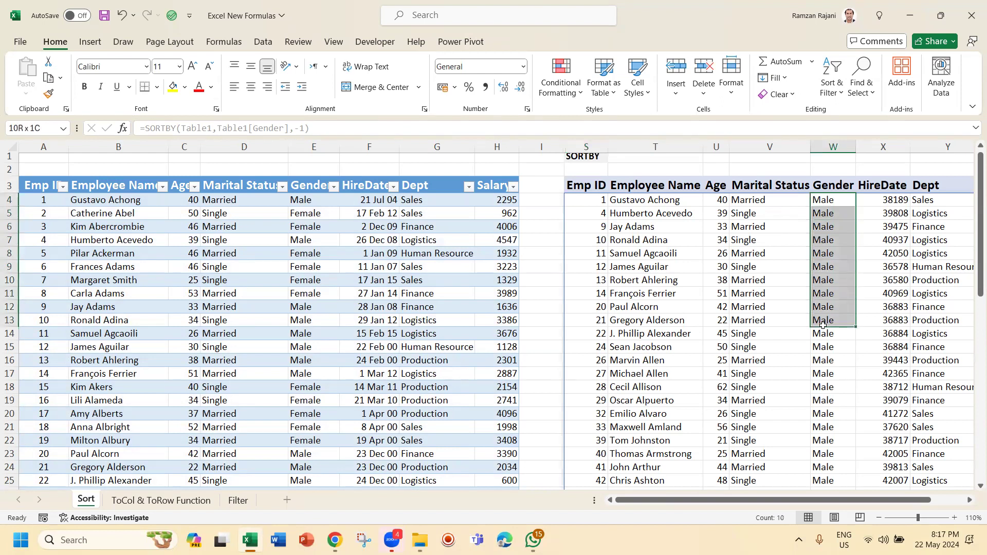
pyautogui.click(584, 198)
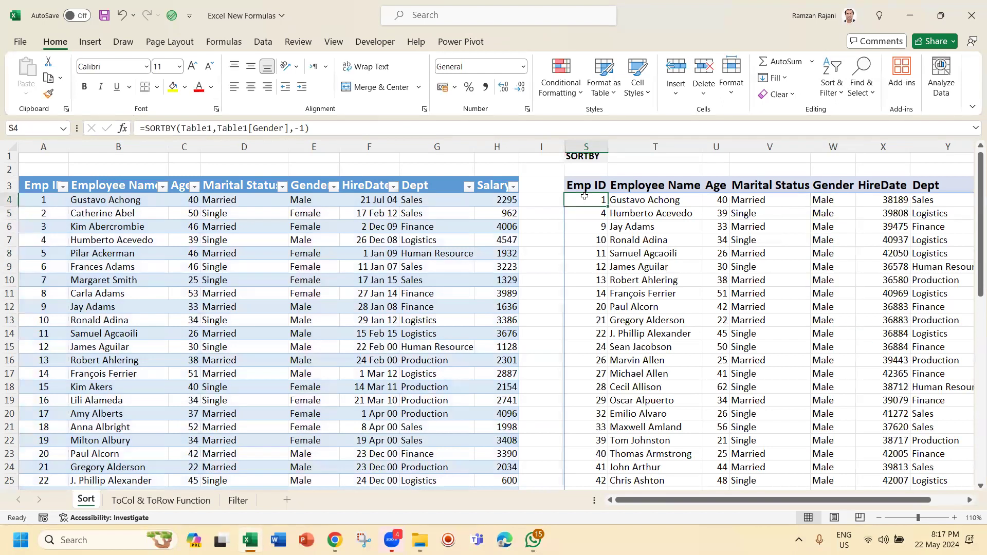
# Step: Examine the Gender column of the SORTBY result for rows 4 to 14 and the order of the Logistics entries under Dept
pyautogui.press('Right')
pyautogui.press('Right')
pyautogui.press('Right')
pyautogui.press('Right')
pyautogui.press('Right')
pyautogui.press('Right')
pyautogui.press('Right')
pyautogui.press('Right')
pyautogui.press('Right')
pyautogui.press('Right')
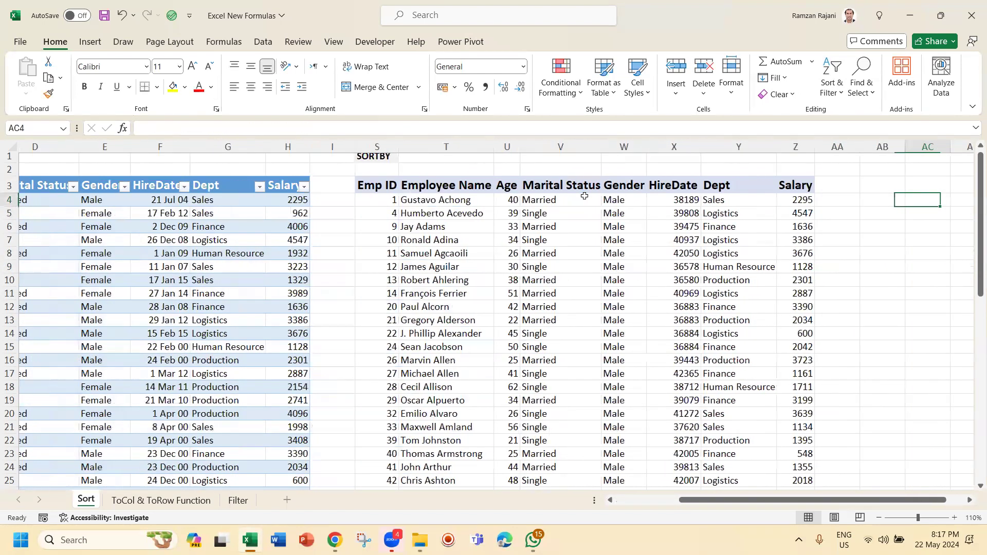
pyautogui.moveTo(549, 199); pyautogui.dragTo(558, 337)
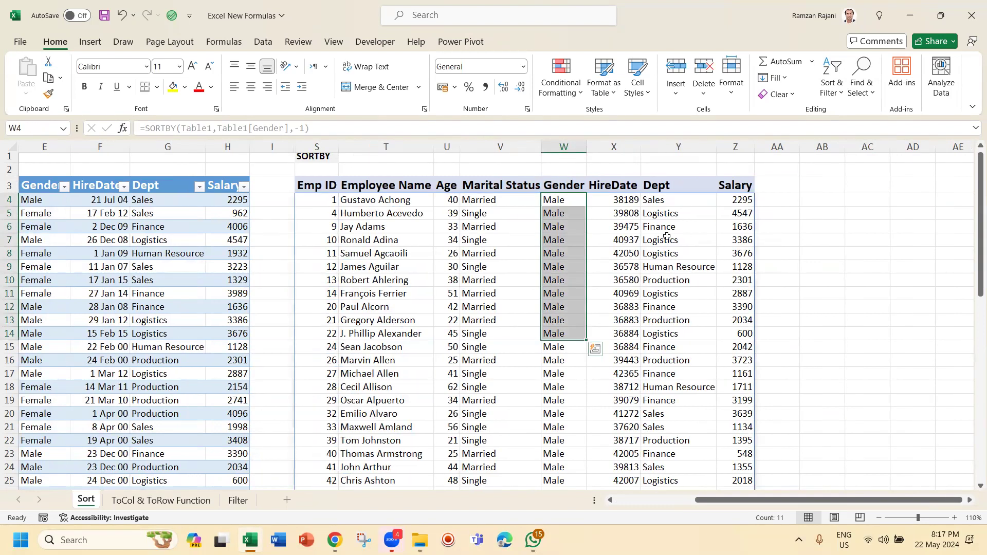
pyautogui.moveTo(666, 236); pyautogui.dragTo(665, 252)
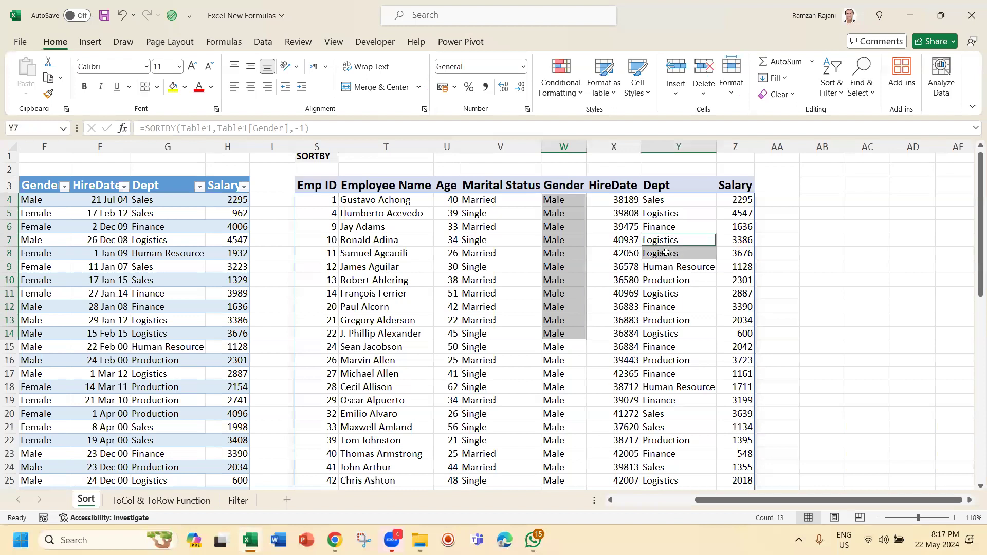
pyautogui.keyDown('ctrl'); pyautogui.click(664, 294); pyautogui.keyUp('ctrl')
pyautogui.keyDown('ctrl'); pyautogui.click(665, 332); pyautogui.keyUp('ctrl')
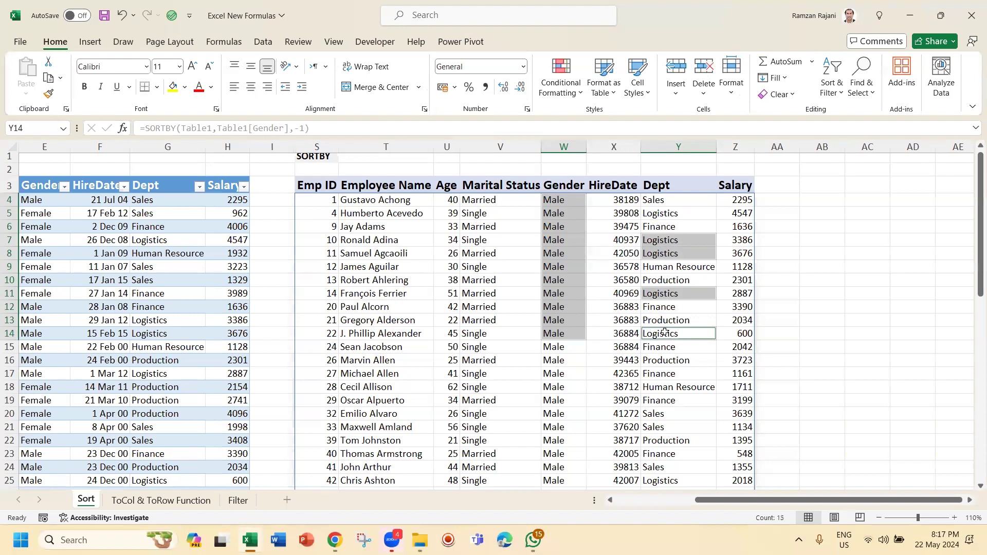
pyautogui.keyDown('ctrl'); pyautogui.click(685, 211); pyautogui.keyUp('ctrl')
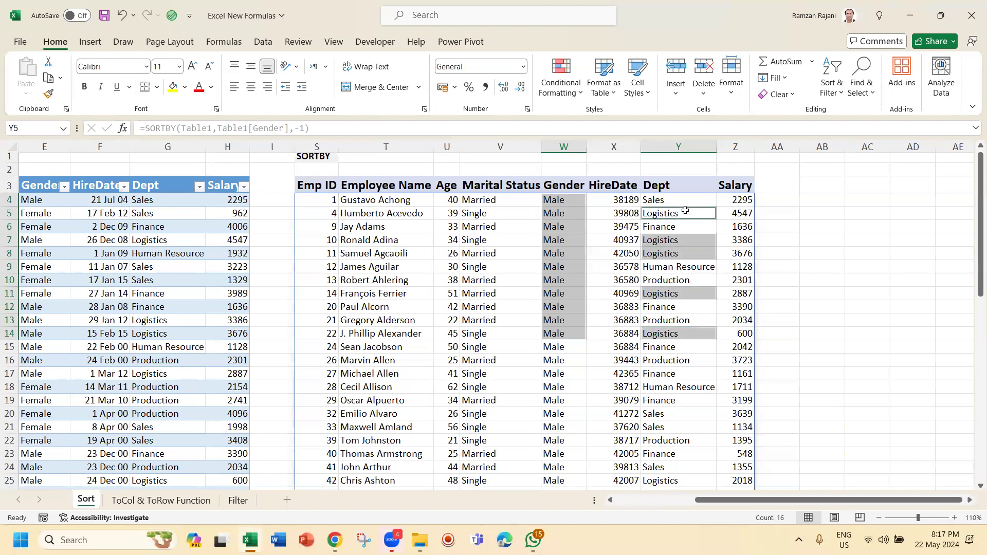
# Step: Inspect which of cells S4, V5 and T4 in the spilled result holds an editable formula, leaving all of them unchanged
pyautogui.press('Left')
pyautogui.press('Left')
pyautogui.press('Left')
pyautogui.press('Left')
pyautogui.press('Left')
pyautogui.press('Left')
pyautogui.press('Up')
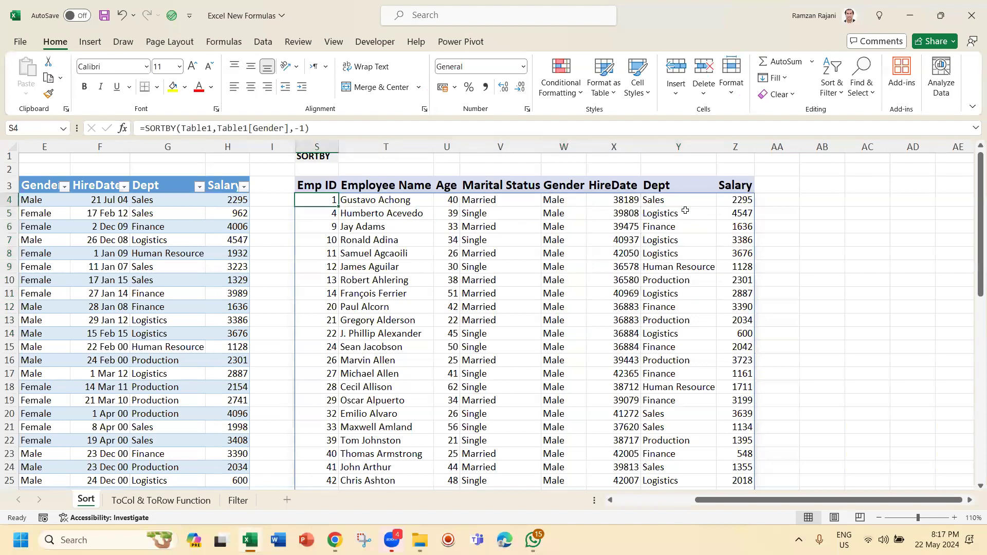
pyautogui.press('F2')
pyautogui.press('Escape')
pyautogui.click(479, 213)
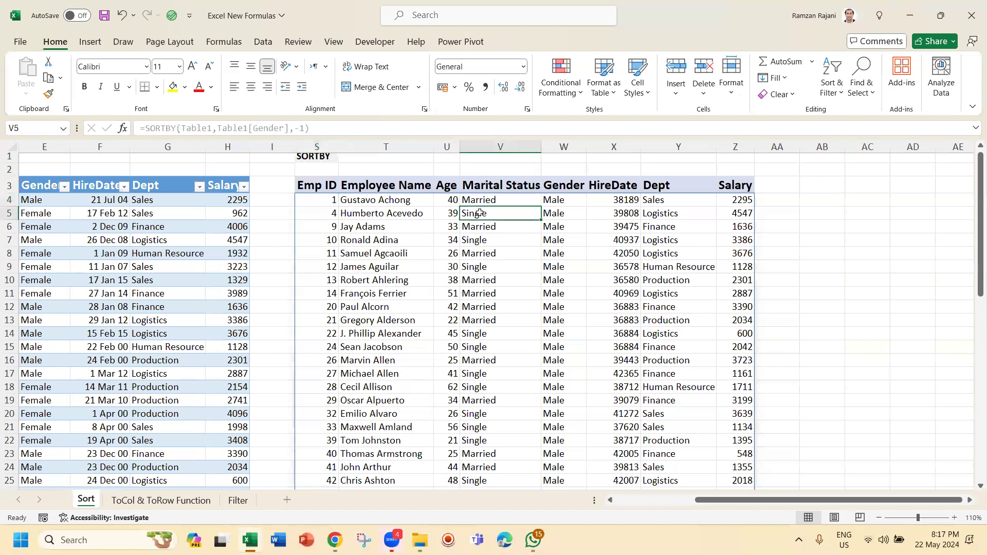
pyautogui.doubleClick(480, 213)
pyautogui.press('Escape')
pyautogui.doubleClick(421, 200)
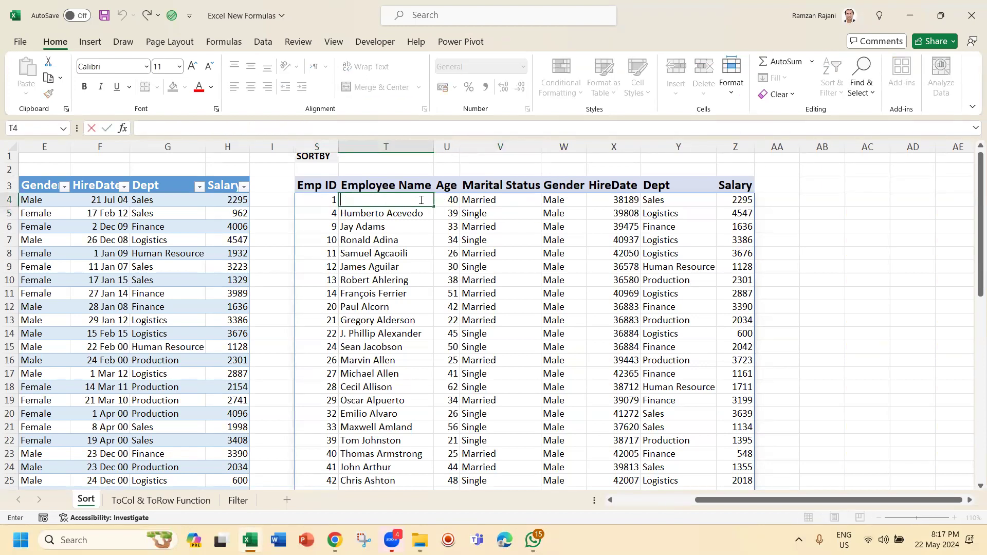
pyautogui.press('Escape')
# Step: Extend the SORTBY formula in S4 with the whole Dept column as by_array2 in ascending order (1)
pyautogui.doubleClick(314, 199)
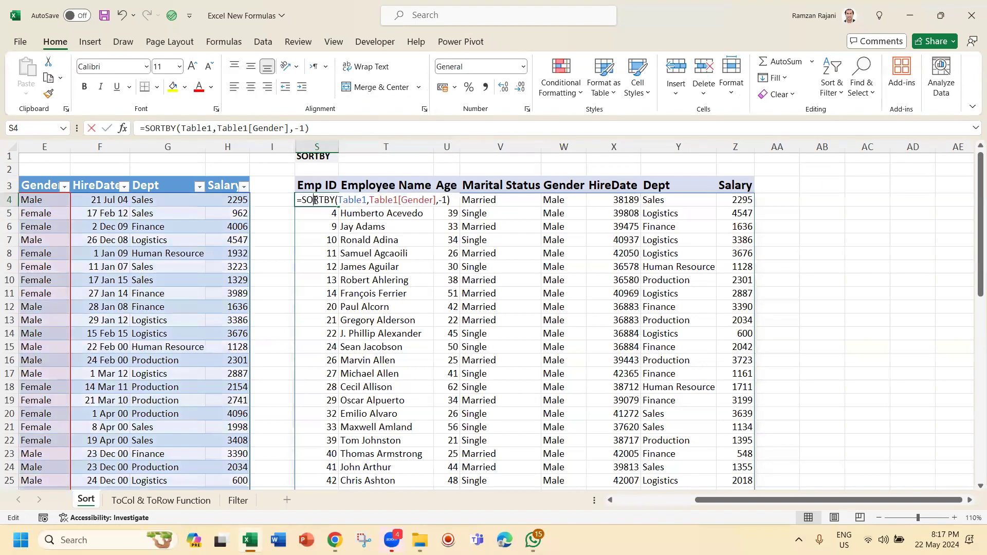
pyautogui.click(447, 199)
pyautogui.write(',')
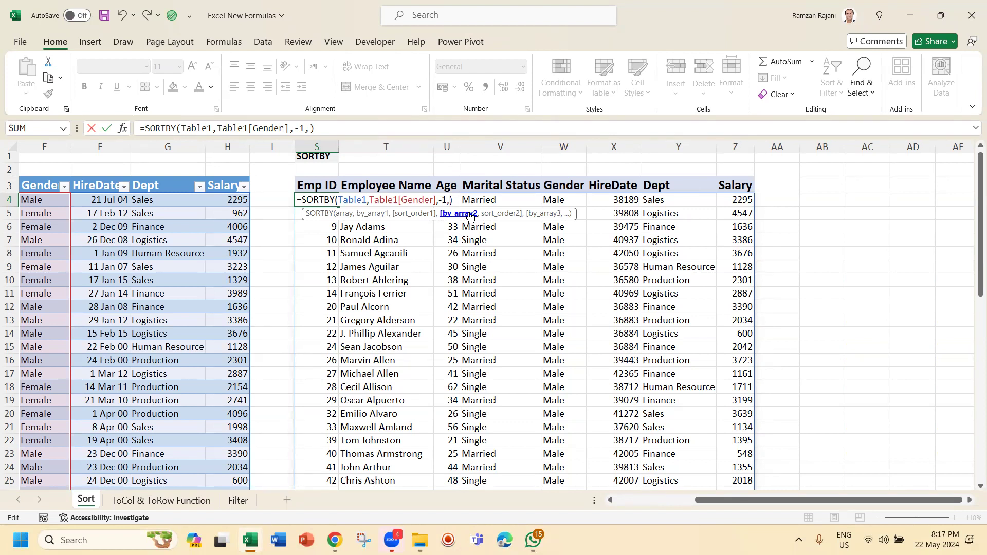
pyautogui.click(173, 199)
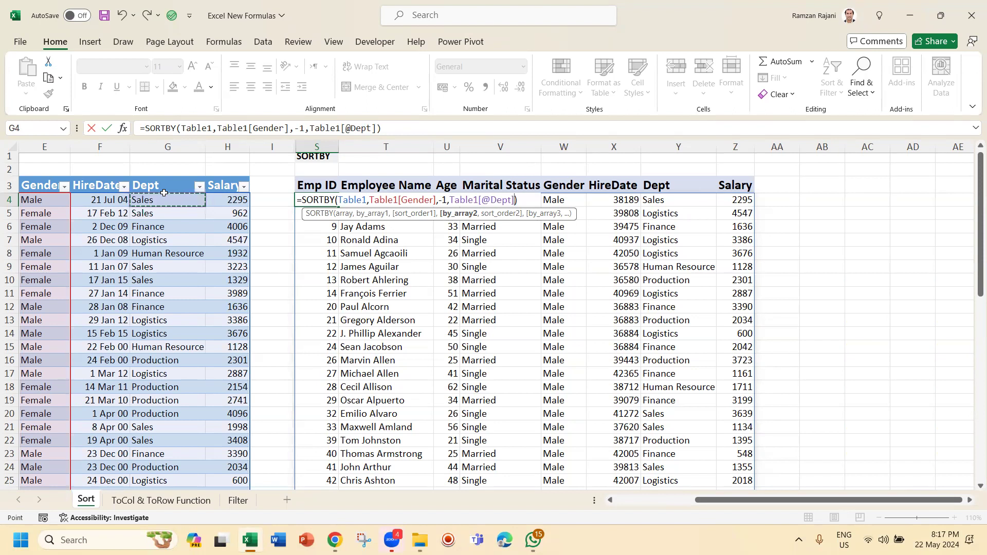
pyautogui.hotkey('ctrl', 'shift', 'Down')
pyautogui.write(',')
pyautogui.moveTo(971, 333); pyautogui.dragTo(971, 163)
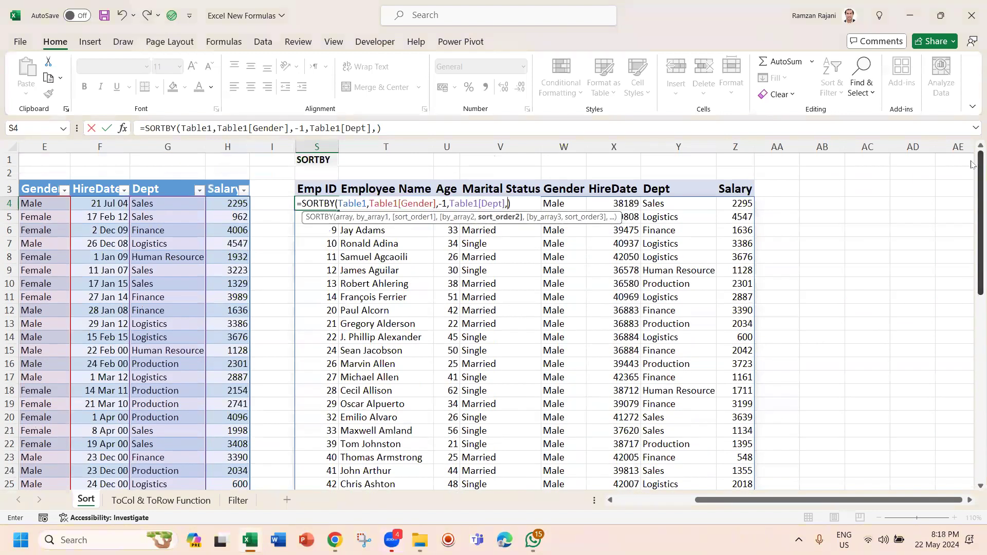
pyautogui.write('1')
pyautogui.press('Return')
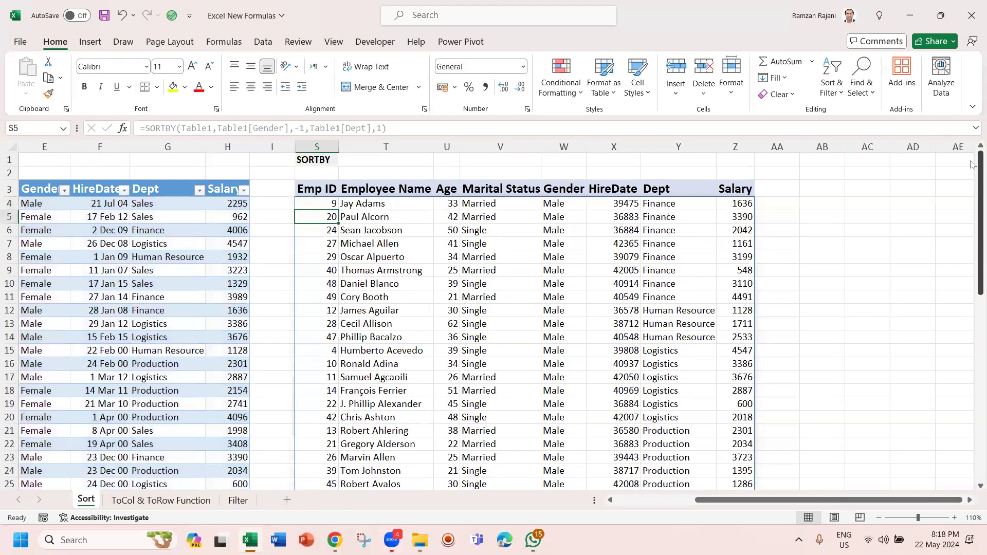
# Step: Compare the sorted Gender values with the Dept groups from Finance to Production in the SORTBY result
pyautogui.click(570, 207)
pyautogui.moveTo(571, 235); pyautogui.dragTo(567, 364)
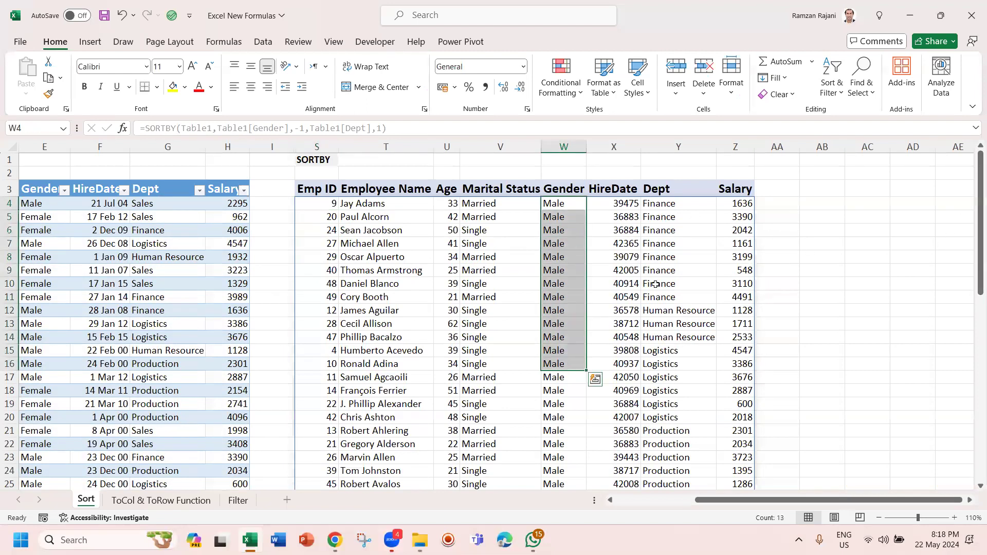
pyautogui.keyDown('ctrl'); pyautogui.moveTo(675, 209); pyautogui.dragTo(671, 433); pyautogui.keyUp('ctrl')
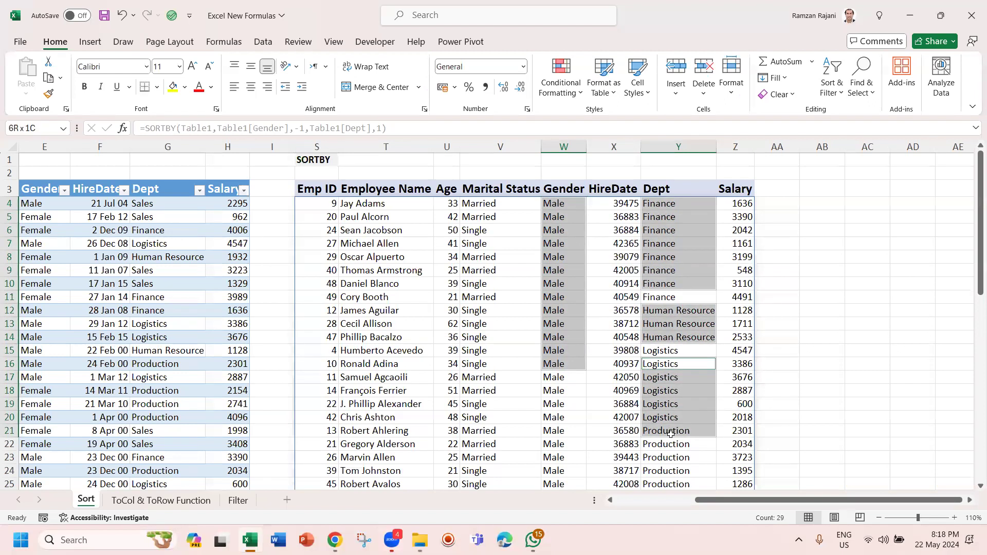
pyautogui.click(569, 296)
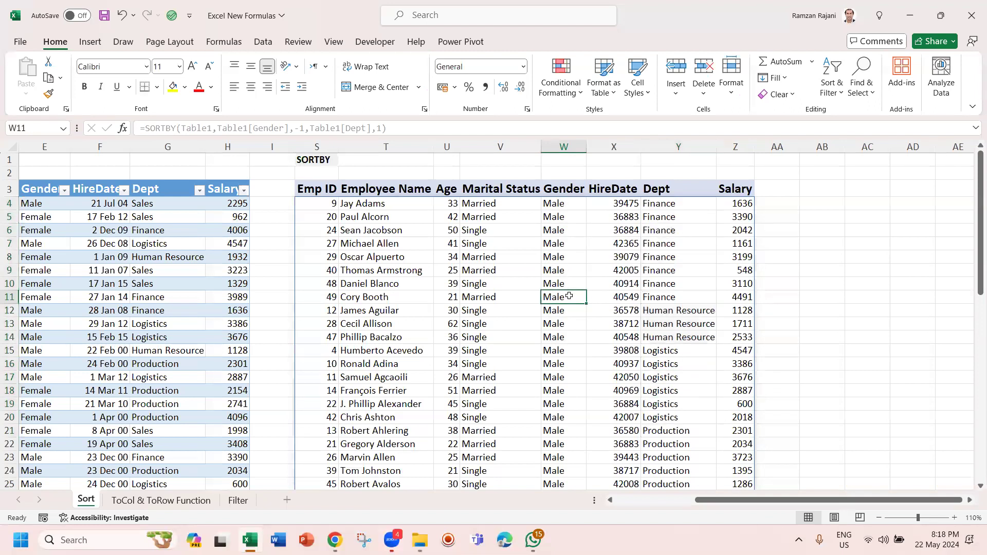
# Step: Review the arguments of the two-level SORTBY formula in cell S4 without changing them
pyautogui.hotkey('ctrl', 'Left')
pyautogui.hotkey('ctrl', 'Up')
pyautogui.press('Down')
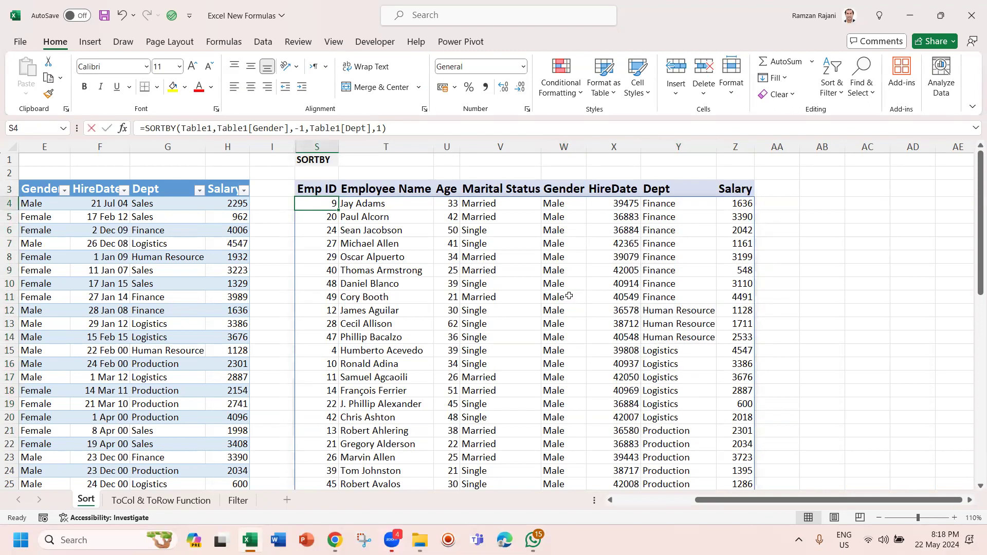
pyautogui.press('F2')
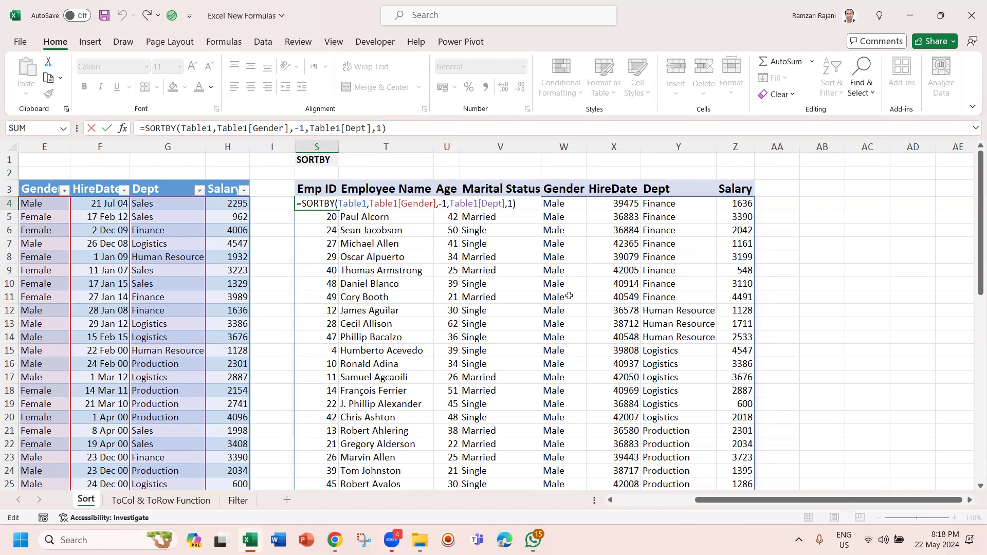
pyautogui.hotkey('ctrl', 'Return')
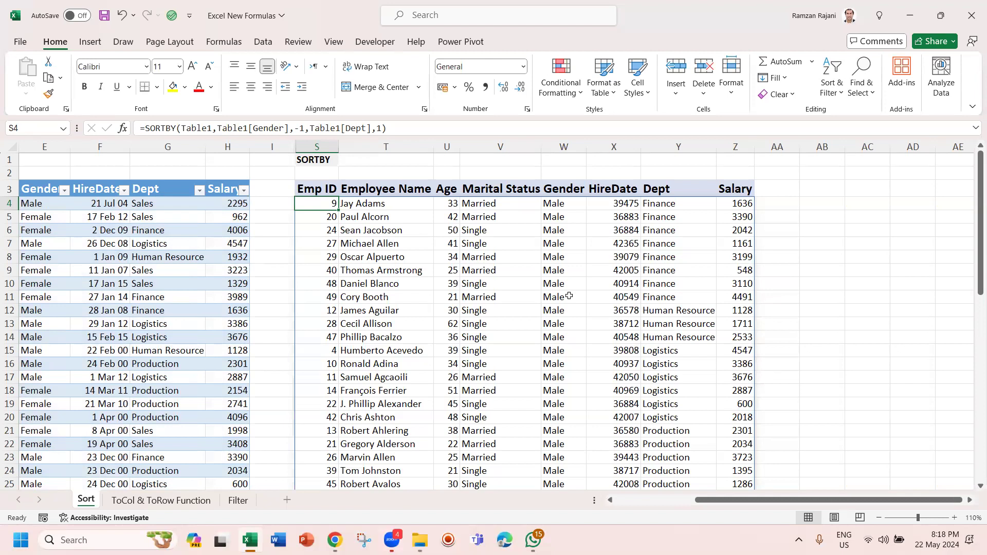
# Step: Examine the last rows of the employee table alongside the end of the SORTBY result
pyautogui.hotkey('ctrl', 'Left')
pyautogui.hotkey('ctrl', 'Left')
pyautogui.hotkey('ctrl', 'Down')
pyautogui.press('Down')
pyautogui.press('Down')
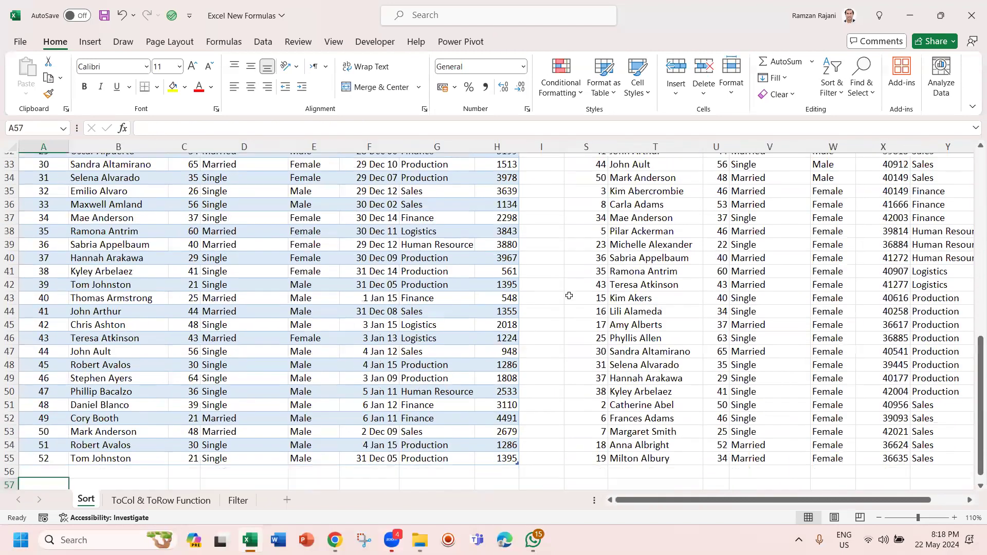
pyautogui.scroll(-1, 570, 295)
pyautogui.press('Up')
pyautogui.press('Up')
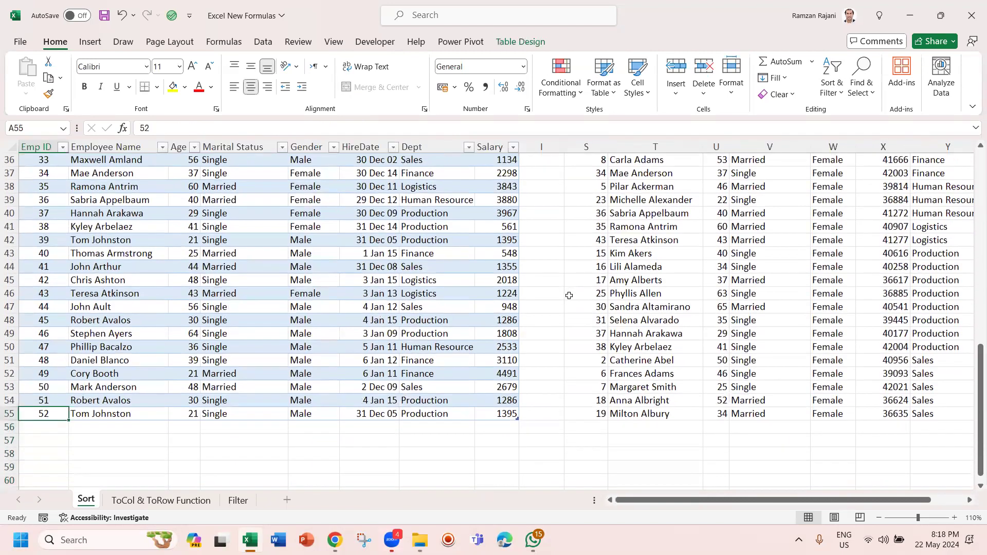
# Step: Return to the first rows of the SORTBY result, open the formula in cell S4 for review, and switch to another window
pyautogui.hotkey('ctrl', 'Up')
pyautogui.press('Up')
pyautogui.press('Up')
pyautogui.press('Right')
pyautogui.press('Right')
pyautogui.press('Right')
pyautogui.press('Right')
pyautogui.press('Right')
pyautogui.press('Right')
pyautogui.press('Right')
pyautogui.press('Down')
pyautogui.press('Right')
pyautogui.press('Down')
pyautogui.press('Right')
pyautogui.press('Right')
pyautogui.press('Right')
pyautogui.press('Right')
pyautogui.press('Right')
pyautogui.press('Right')
pyautogui.press('Right')
pyautogui.press('Right')
pyautogui.press('Right')
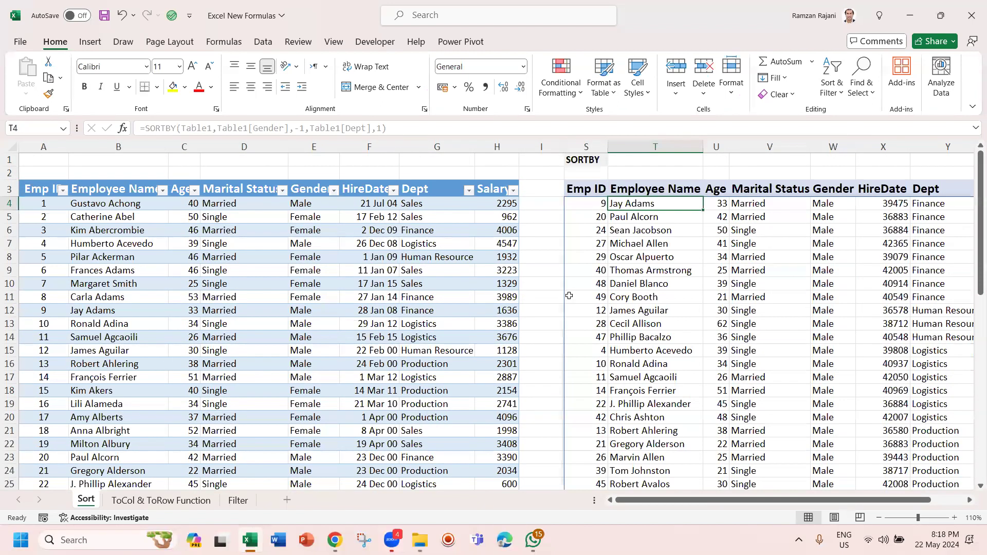
pyautogui.press('Left')
pyautogui.press('Left')
pyautogui.press('Left')
pyautogui.press('Left')
pyautogui.press('Left')
pyautogui.press('Left')
pyautogui.press('Left')
pyautogui.press('Left')
pyautogui.press('Left')
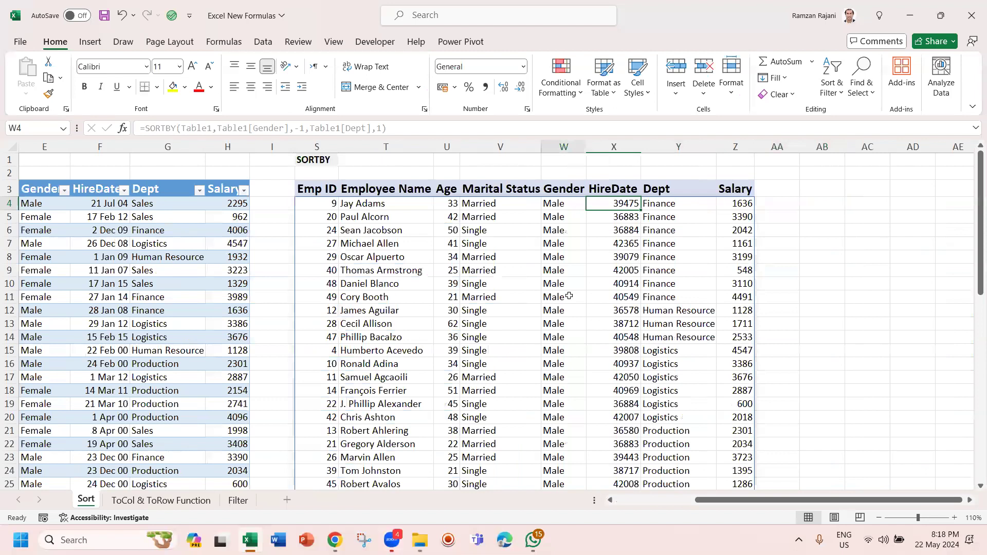
pyautogui.press('F2')
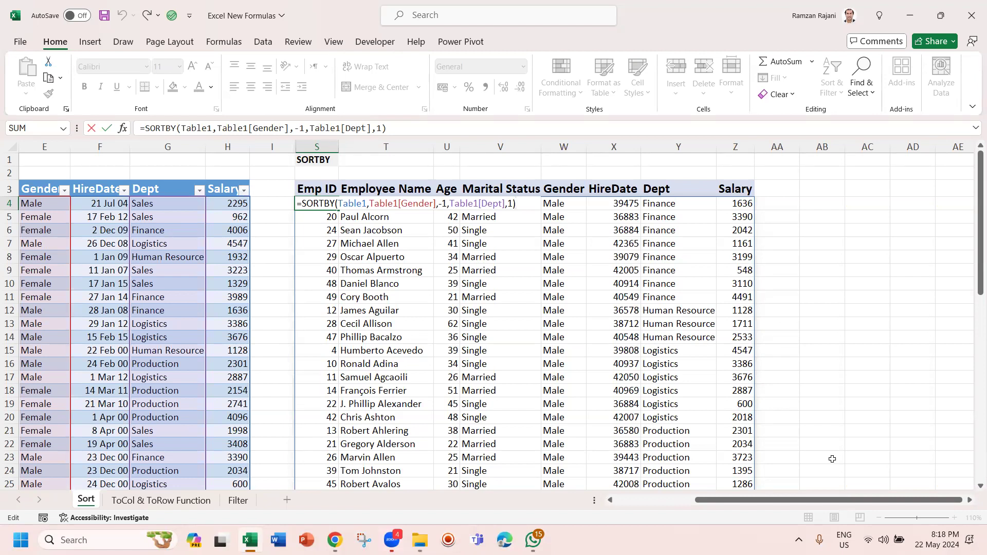
pyautogui.hotkey('alt', 'Tab')
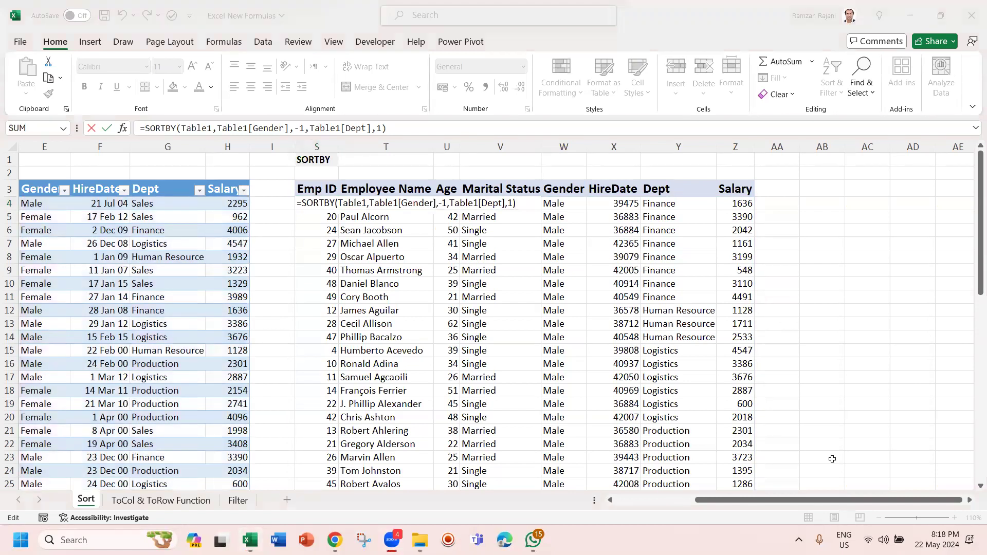